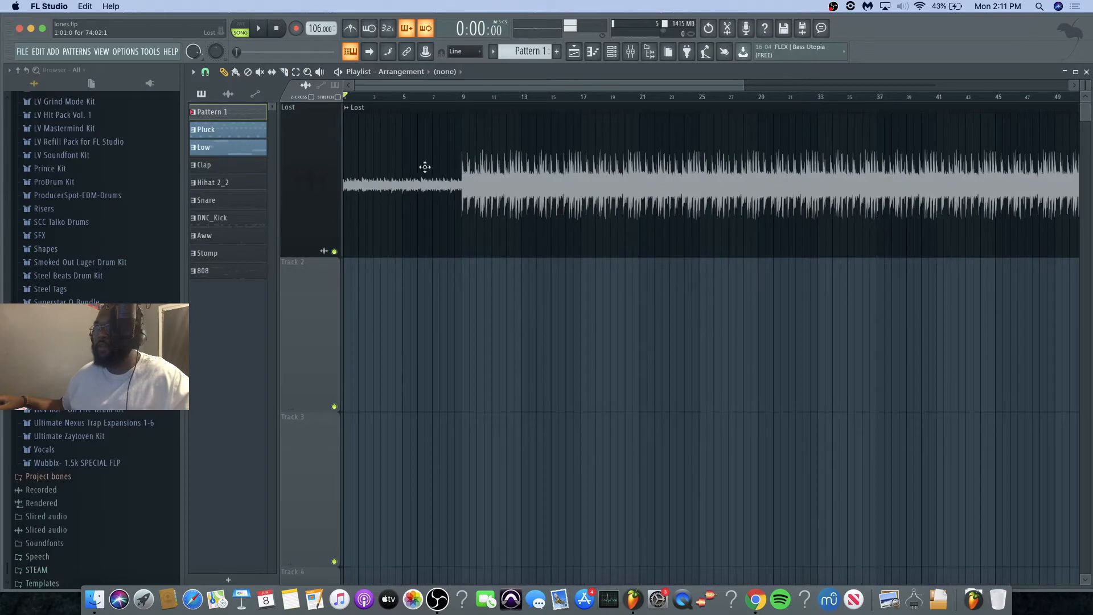
Step: Play back part of the instrumental, and listen to the recorded vocal take on Track 2 against it
{"action": "left_click", "coordinate": [457, 100]}
{"action": "key", "text": "space"}
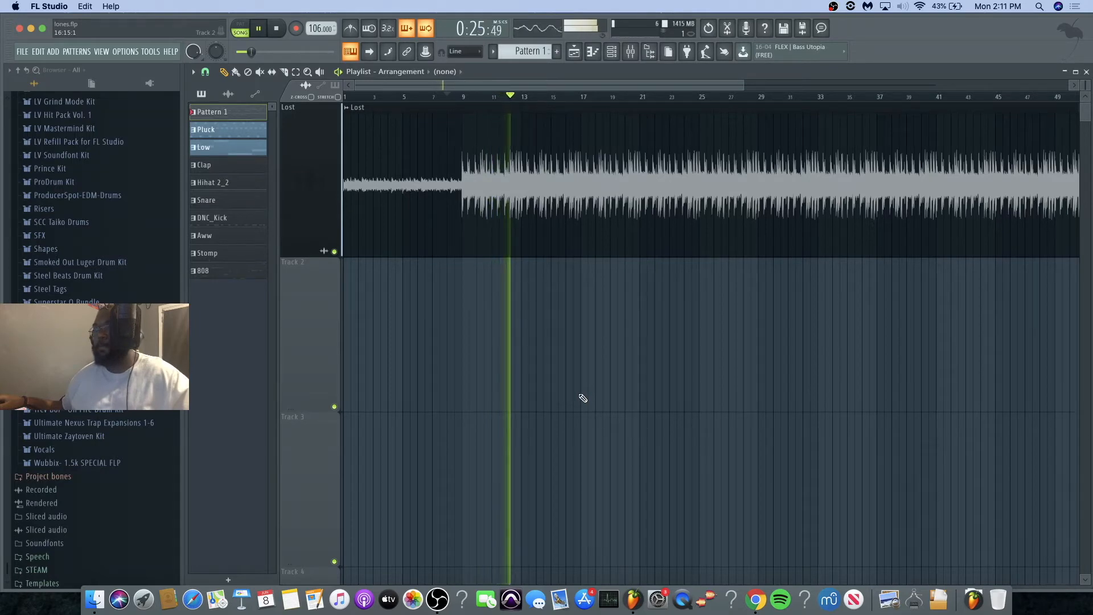
{"action": "key", "text": "space"}
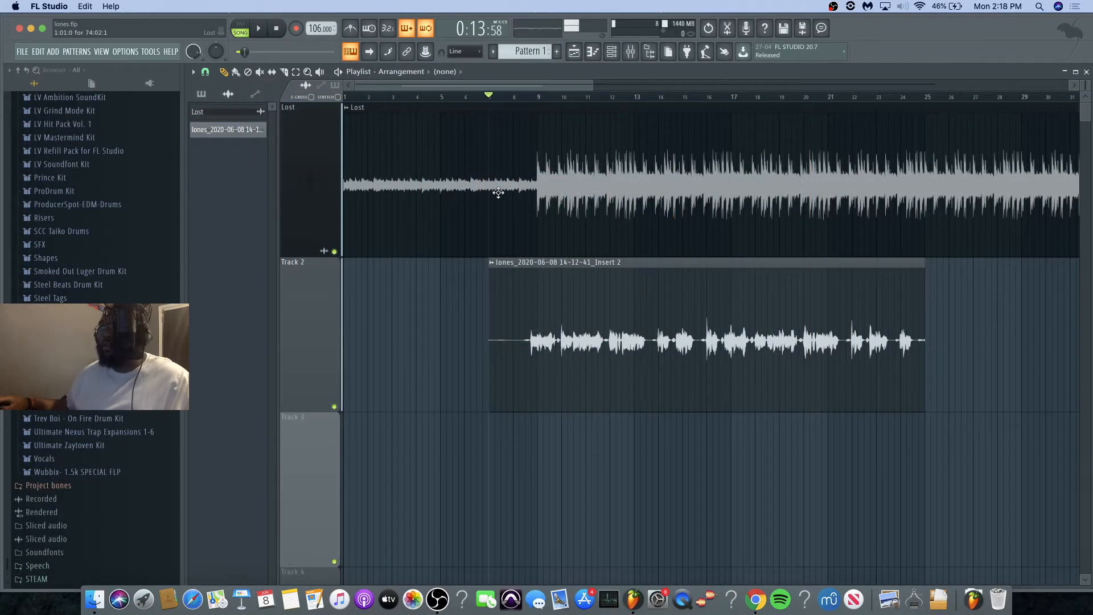
{"action": "key", "text": "space"}
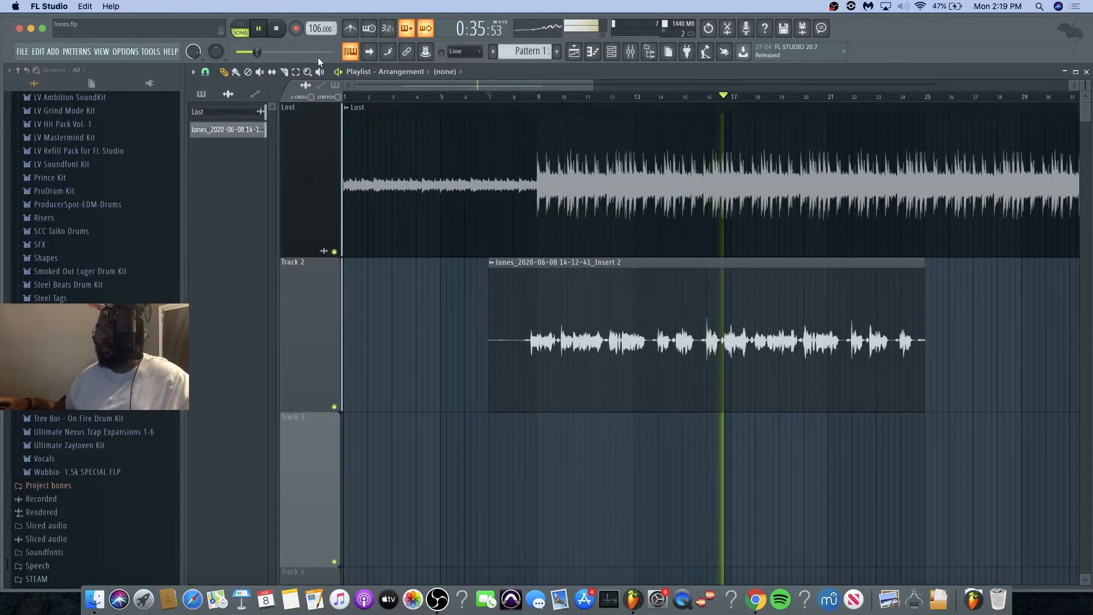
{"action": "key", "text": "space"}
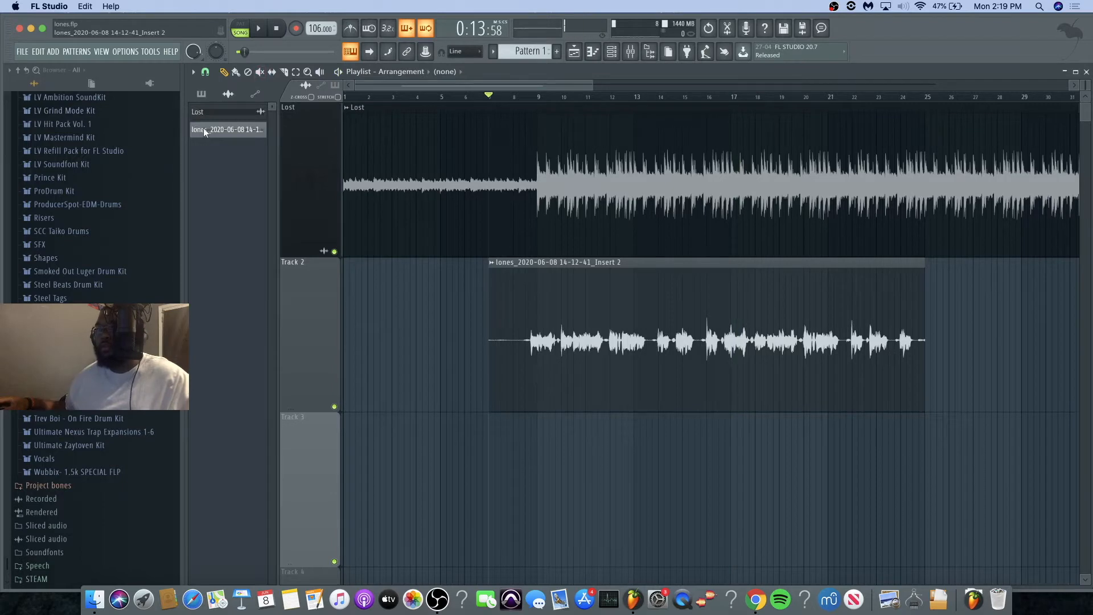
Step: Rename the recorded audio clip as Vocal and give it an olive green colour
{"action": "left_click", "coordinate": [227, 130]}
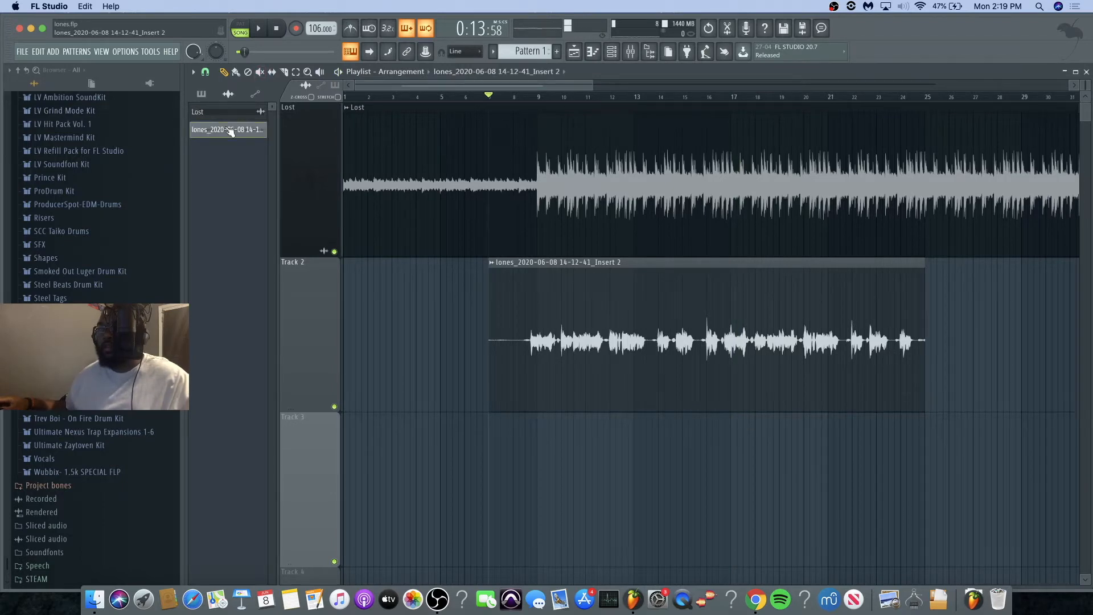
{"action": "key", "text": "F2"}
{"action": "left_click", "coordinate": [224, 121]}
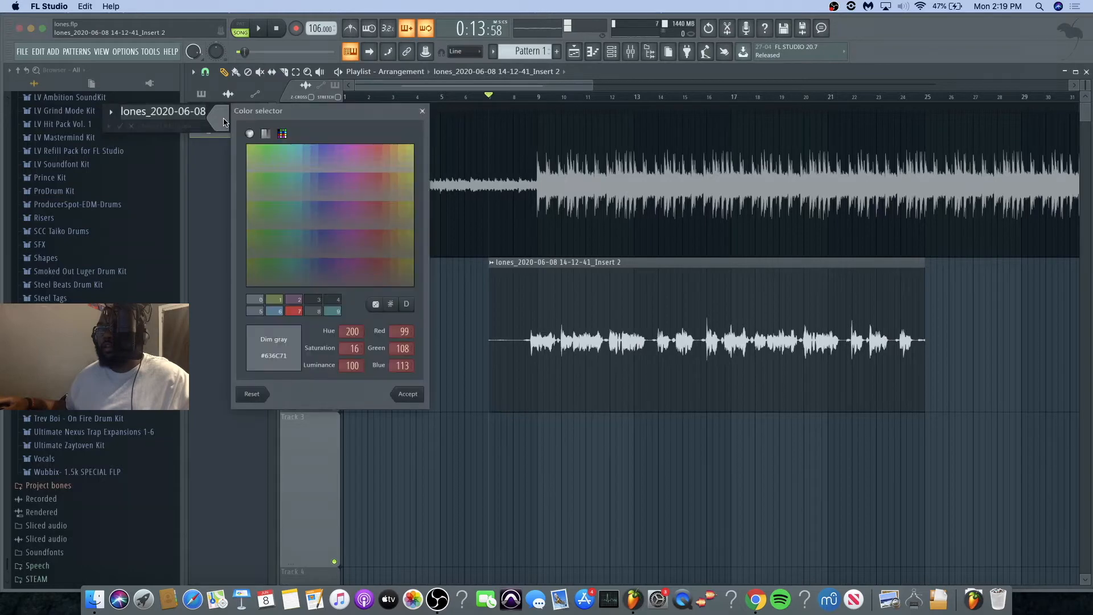
{"action": "left_click", "coordinate": [254, 191]}
{"action": "left_click", "coordinate": [409, 396]}
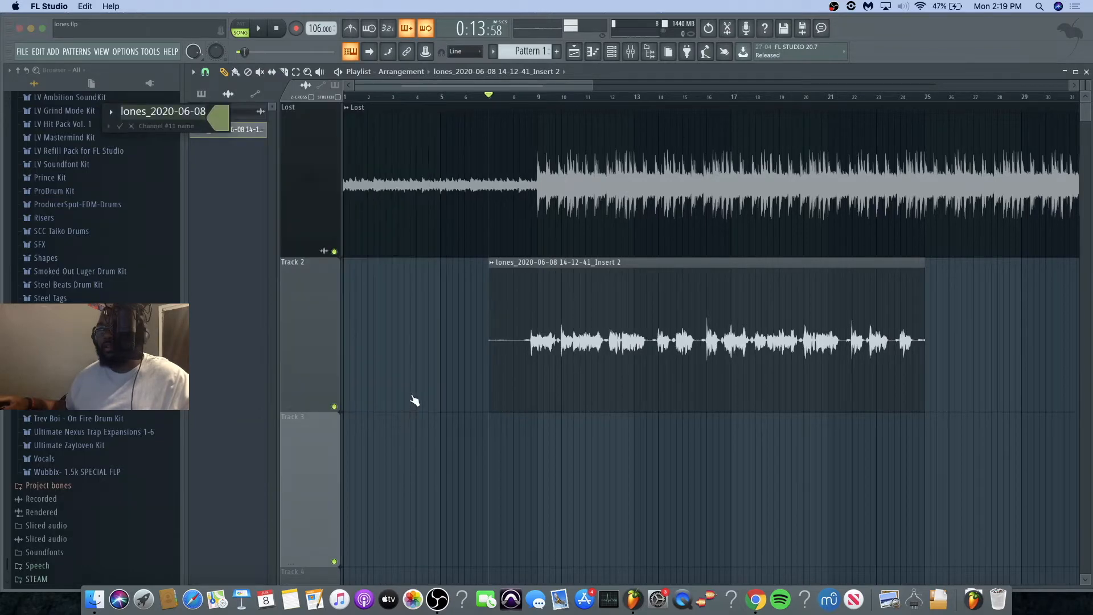
{"action": "type", "text": "Vocal"}
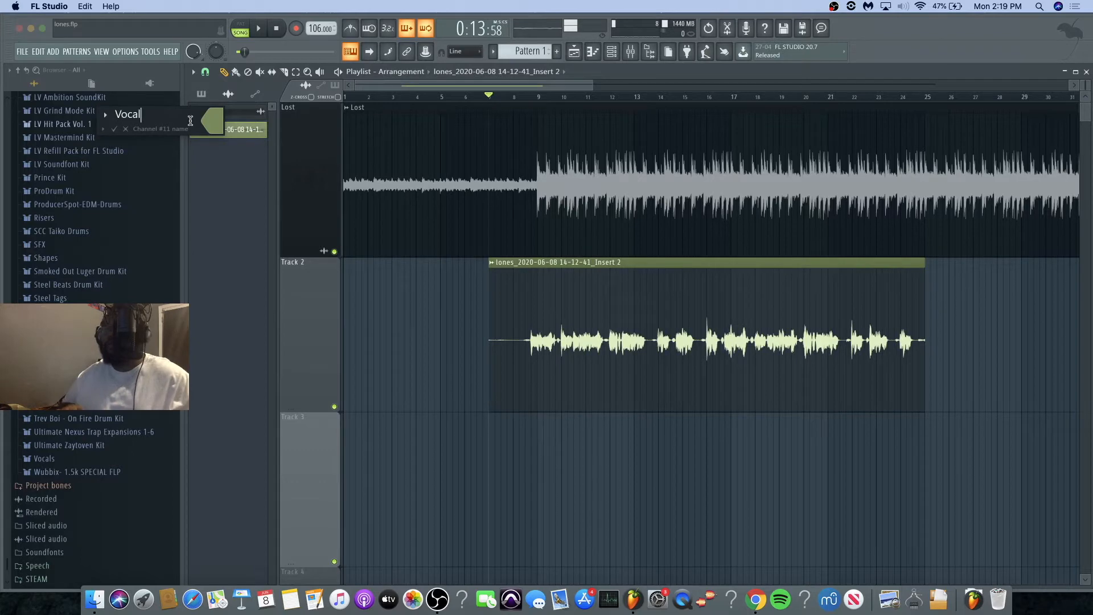
{"action": "key", "text": "Return"}
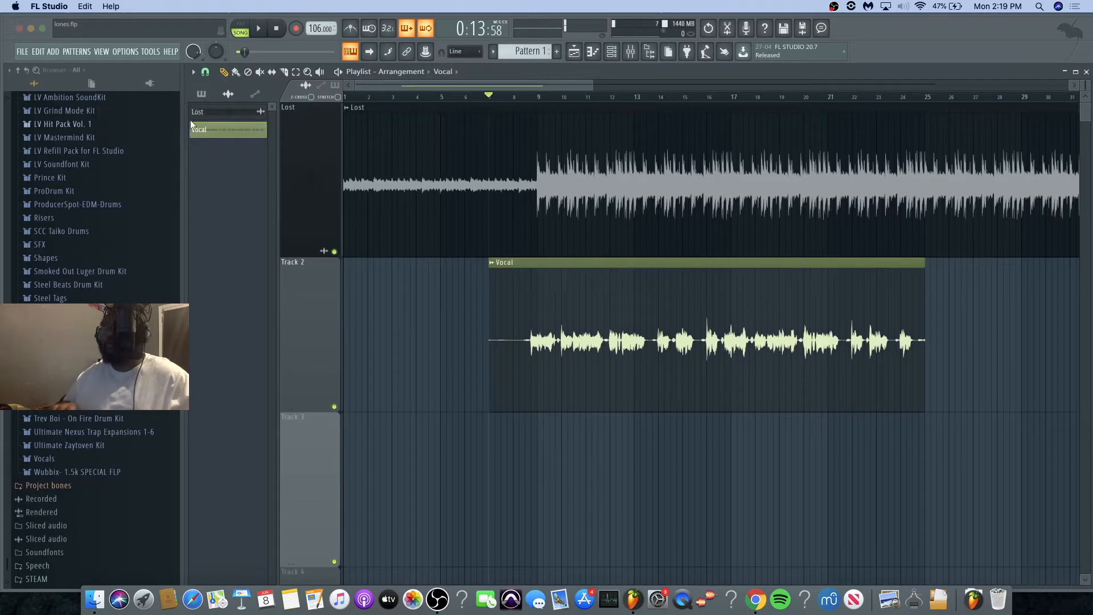
Step: Open the mixer and route the Vocal channel to the Insert 3 mixer track
{"action": "left_click", "coordinate": [615, 52]}
{"action": "key", "text": "F9"}
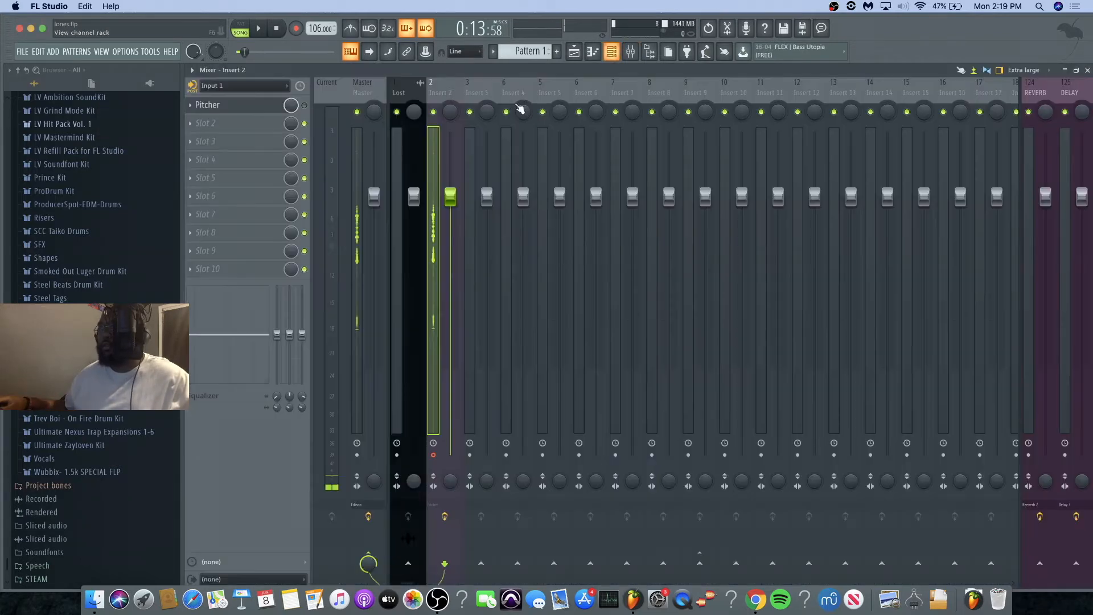
{"action": "left_click", "coordinate": [485, 91]}
{"action": "right_click", "coordinate": [484, 90]}
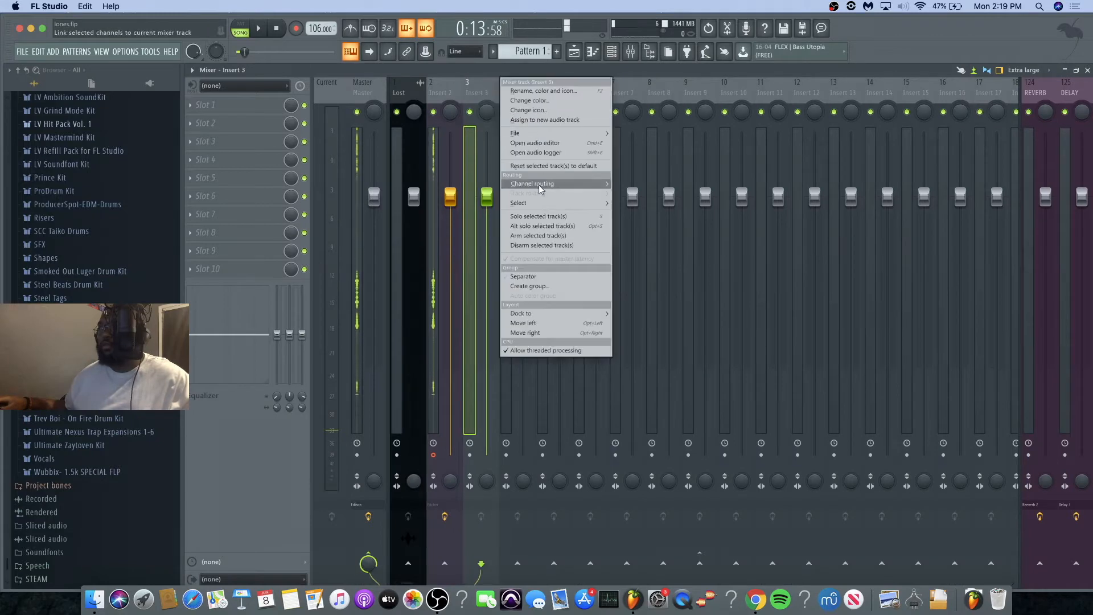
{"action": "mouse_move", "coordinate": [613, 187]}
{"action": "left_click", "coordinate": [647, 184]}
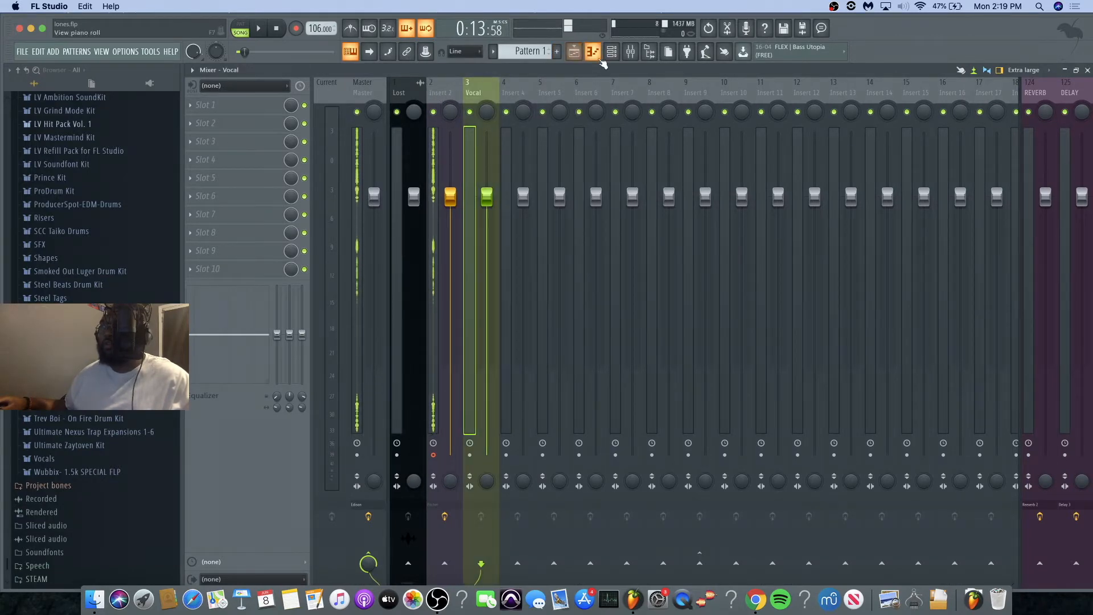
Step: Check the vocal's new routing with a short playback and solo the Vocal mixer track
{"action": "key", "text": "space"}
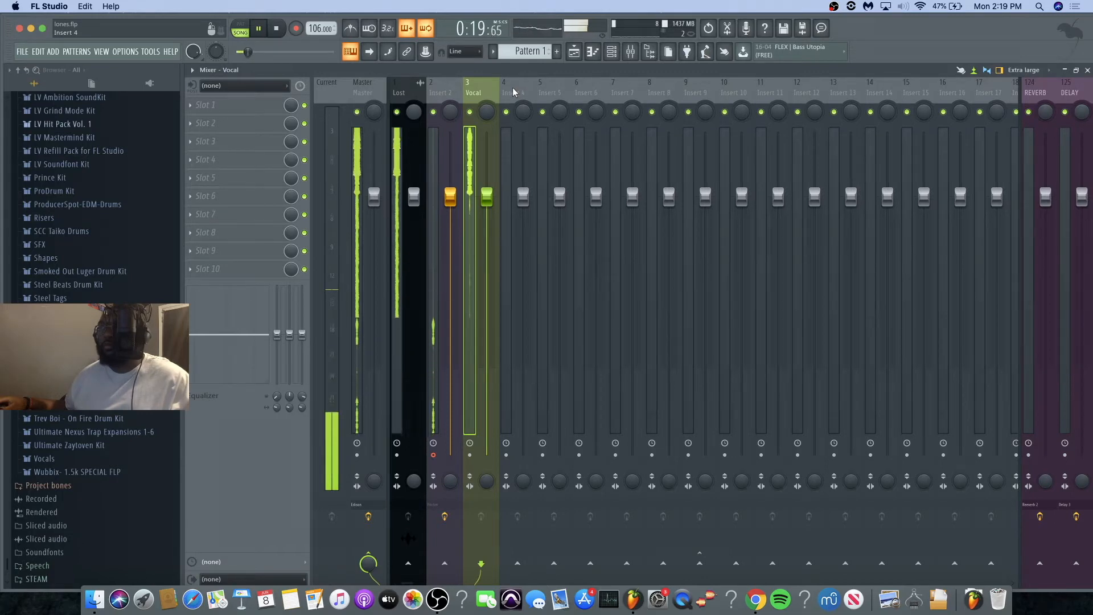
{"action": "key", "text": "space"}
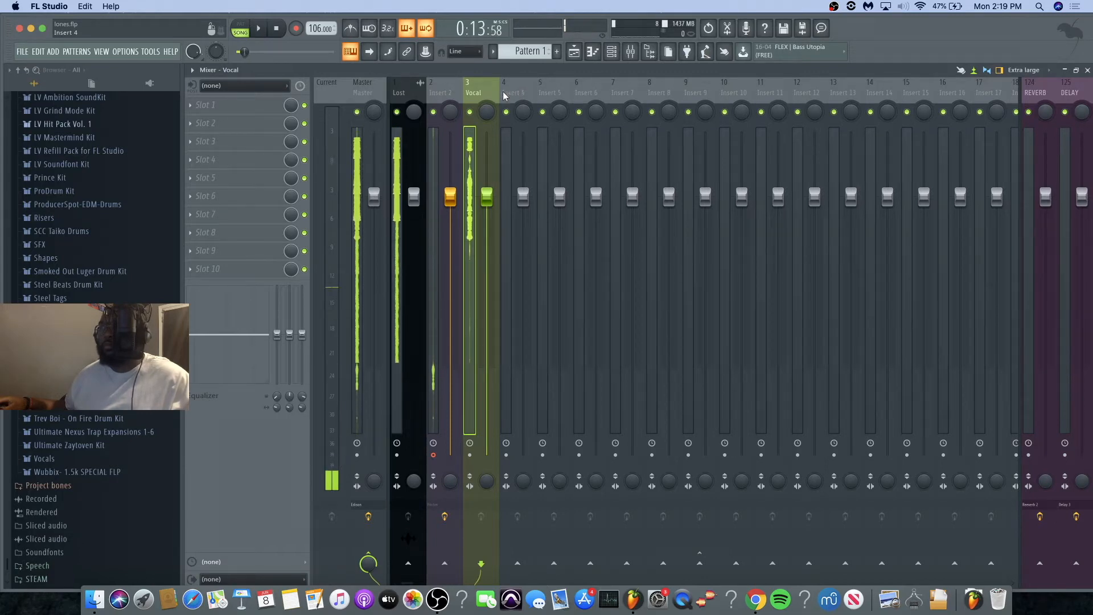
{"action": "right_click", "coordinate": [471, 112]}
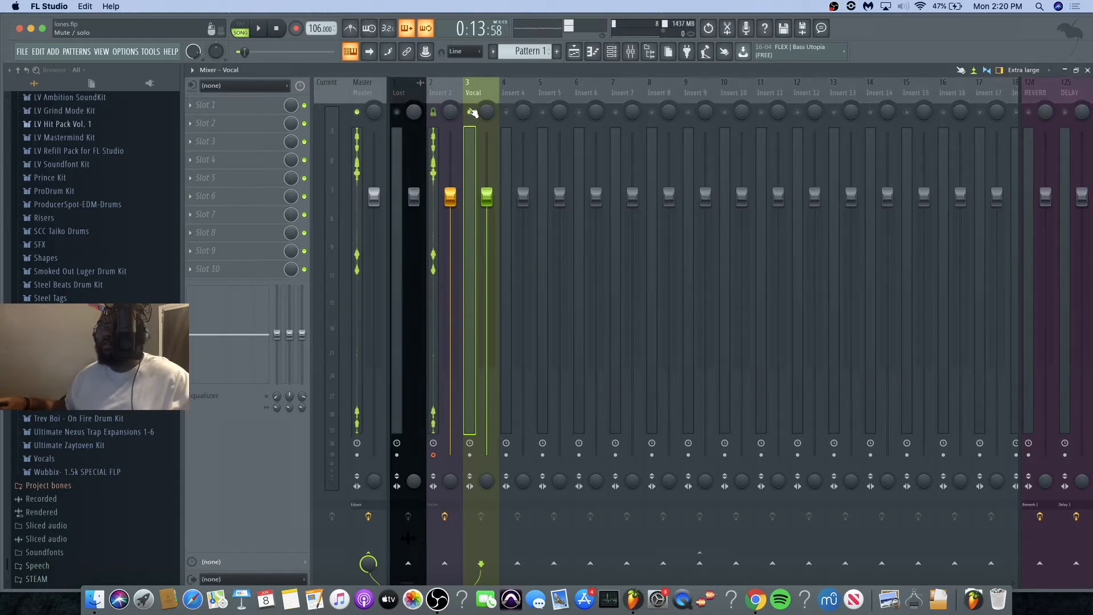
Step: Load Soundgoodizer into the Vocal track's first effect slot with mode A and a low amount
{"action": "left_click", "coordinate": [230, 106]}
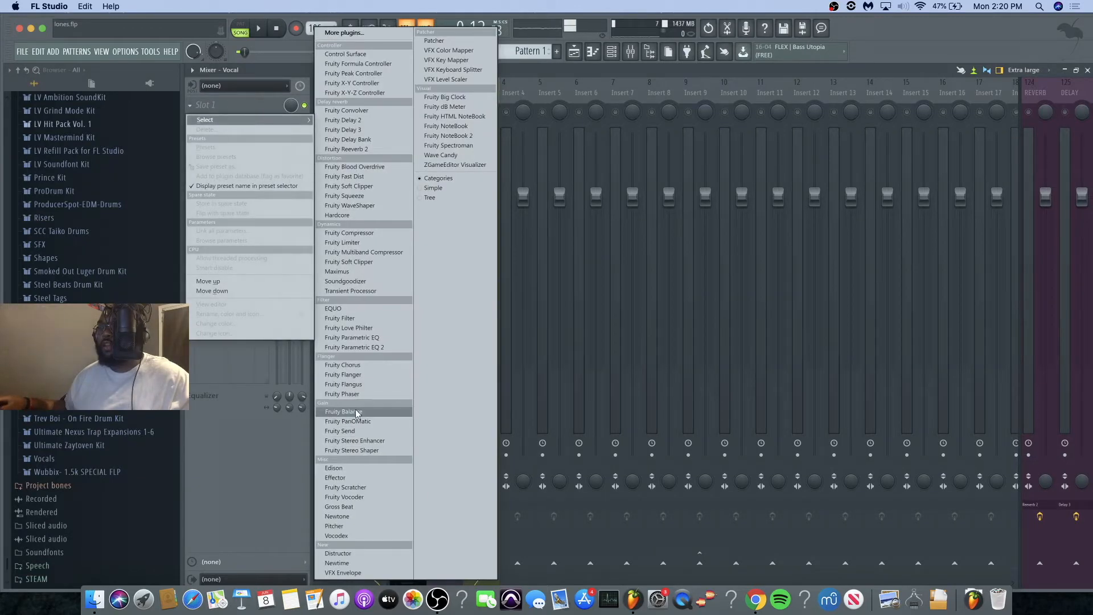
{"action": "left_click", "coordinate": [510, 69]}
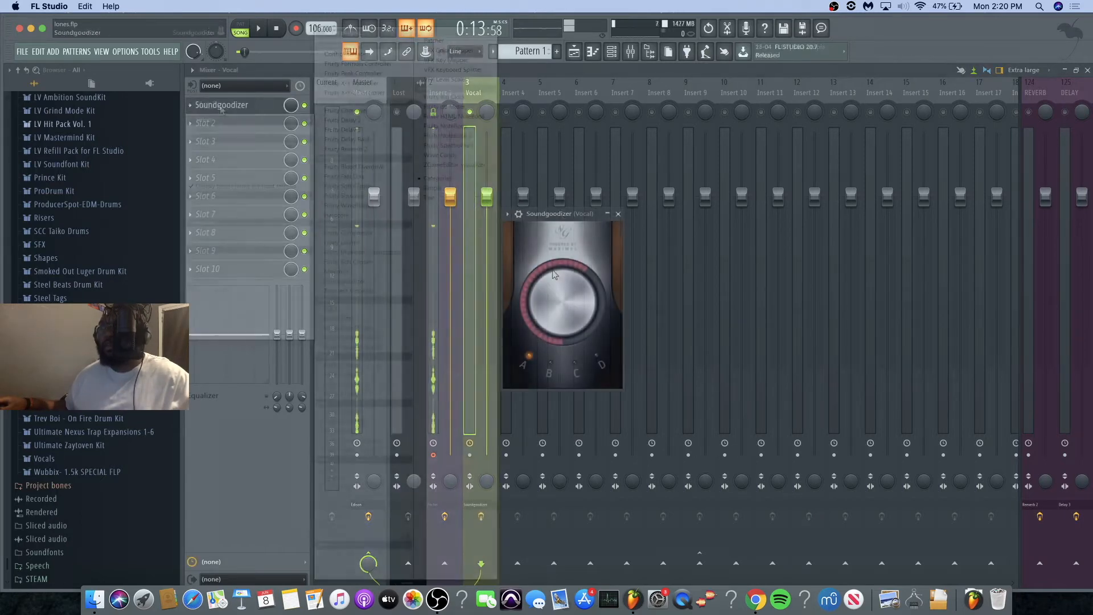
{"action": "left_click_drag", "start_coordinate": [556, 298], "coordinate": [556, 303]}
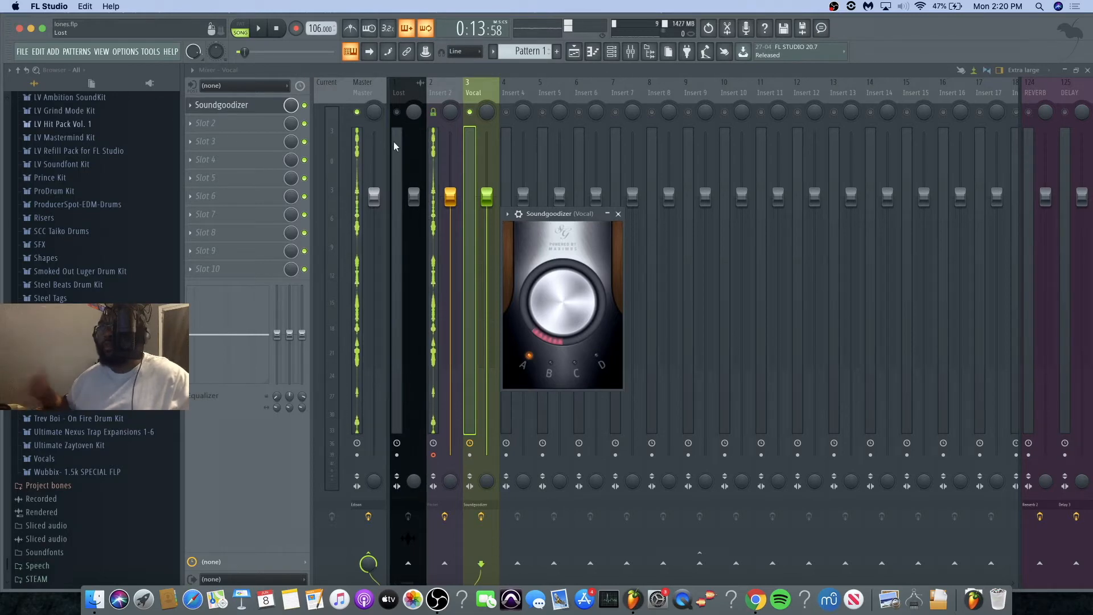
{"action": "left_click_drag", "start_coordinate": [541, 217], "coordinate": [315, 242]}
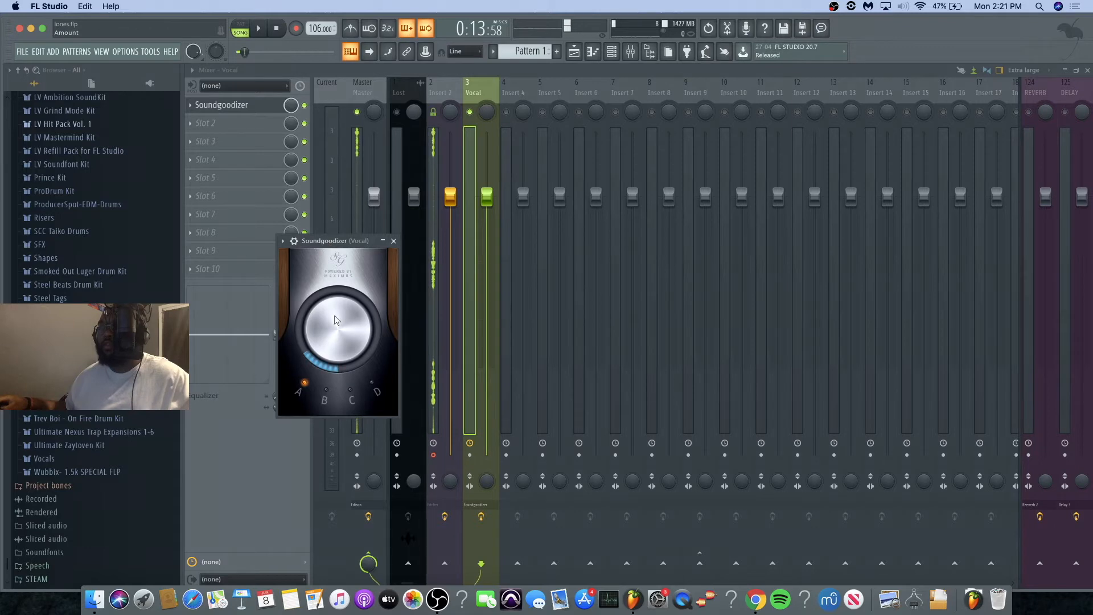
Step: Audition Soundgoodizer on the soloed vocal and close its window
{"action": "key", "text": "space"}
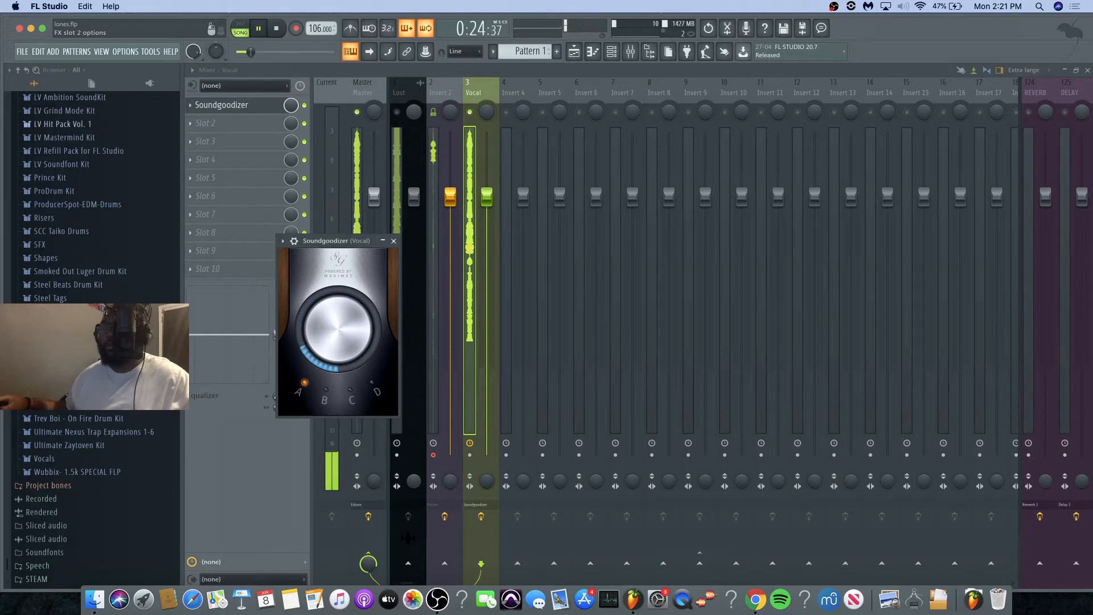
{"action": "key", "text": "space"}
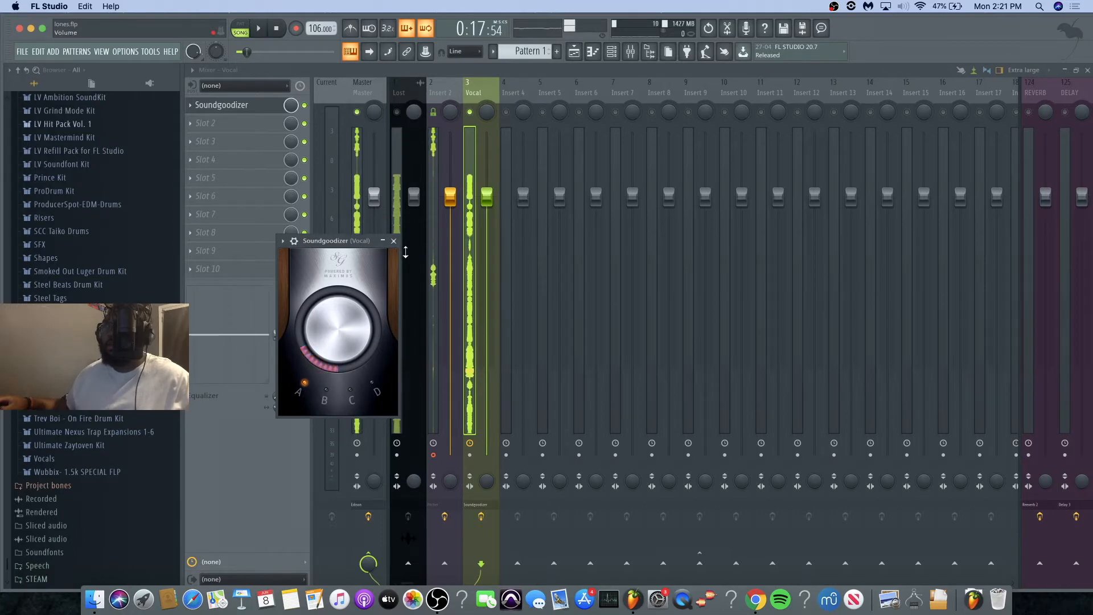
{"action": "left_click", "coordinate": [394, 241]}
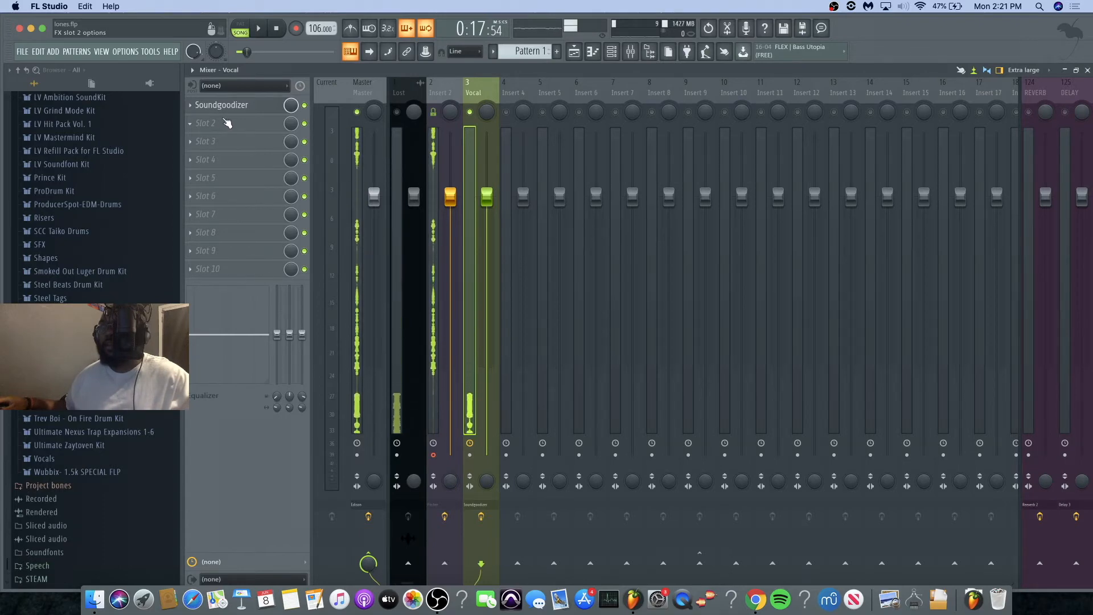
Step: Load Fruity Parametric EQ 2 into the Vocal track's second effect slot and move its window clear of the effect slots
{"action": "left_click", "coordinate": [227, 123]}
{"action": "mouse_move", "coordinate": [228, 138]}
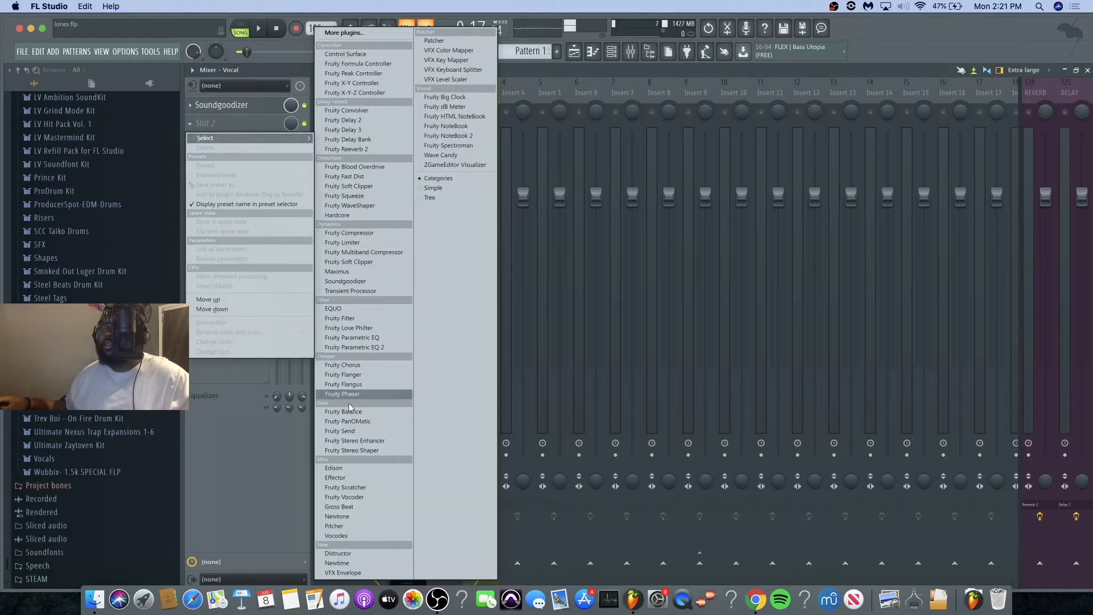
{"action": "left_click", "coordinate": [350, 348]}
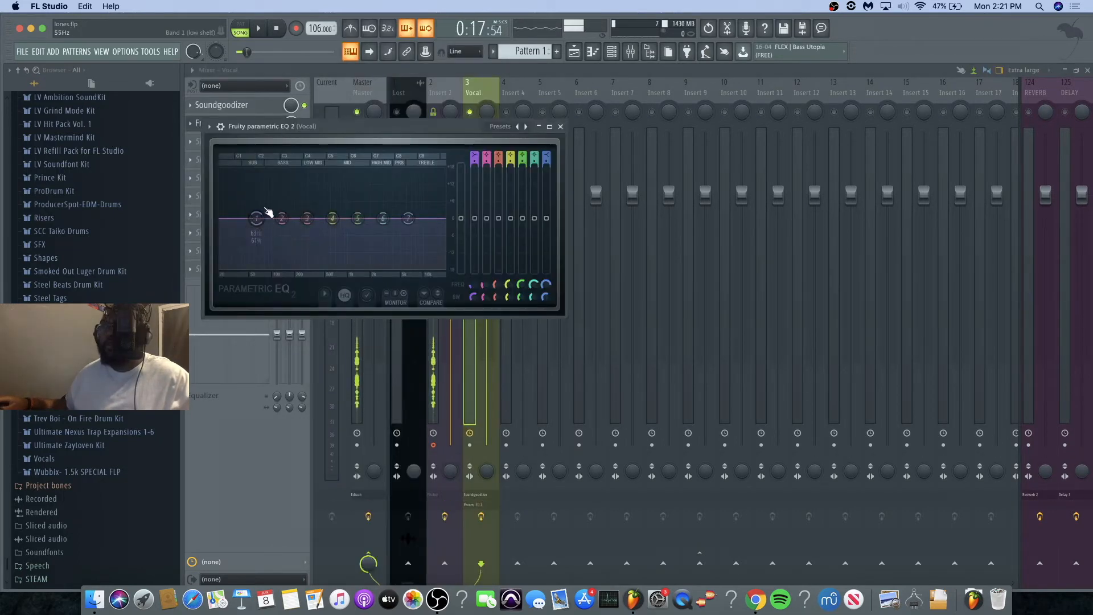
{"action": "left_click_drag", "start_coordinate": [276, 121], "coordinate": [568, 145]}
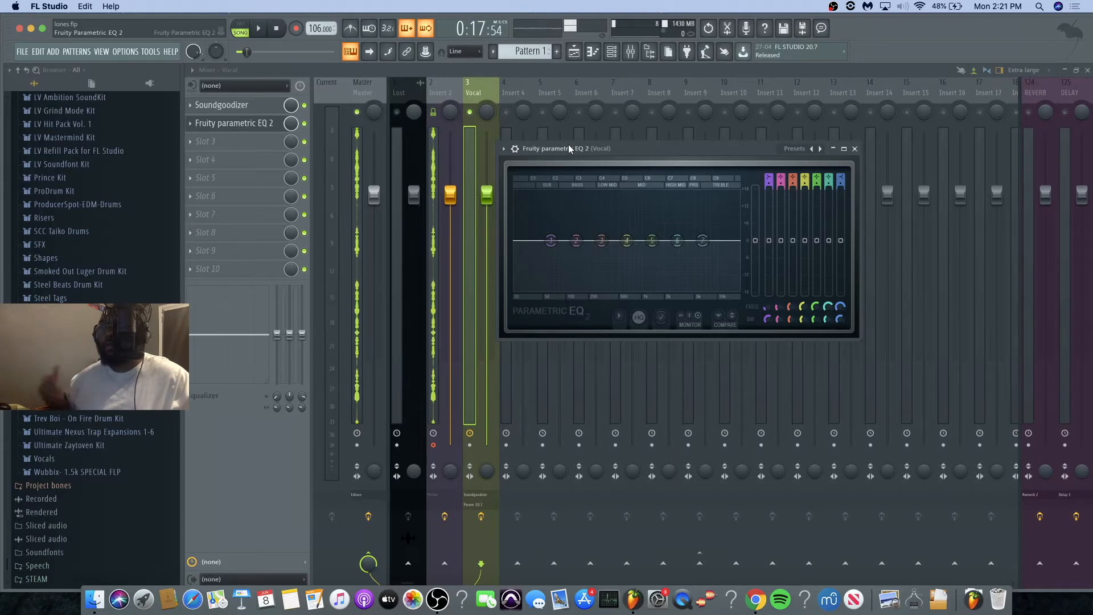
Step: During playback, make EQ band 1 a steep high-pass filter with its cutoff at about 69 Hz
{"action": "key", "text": "space"}
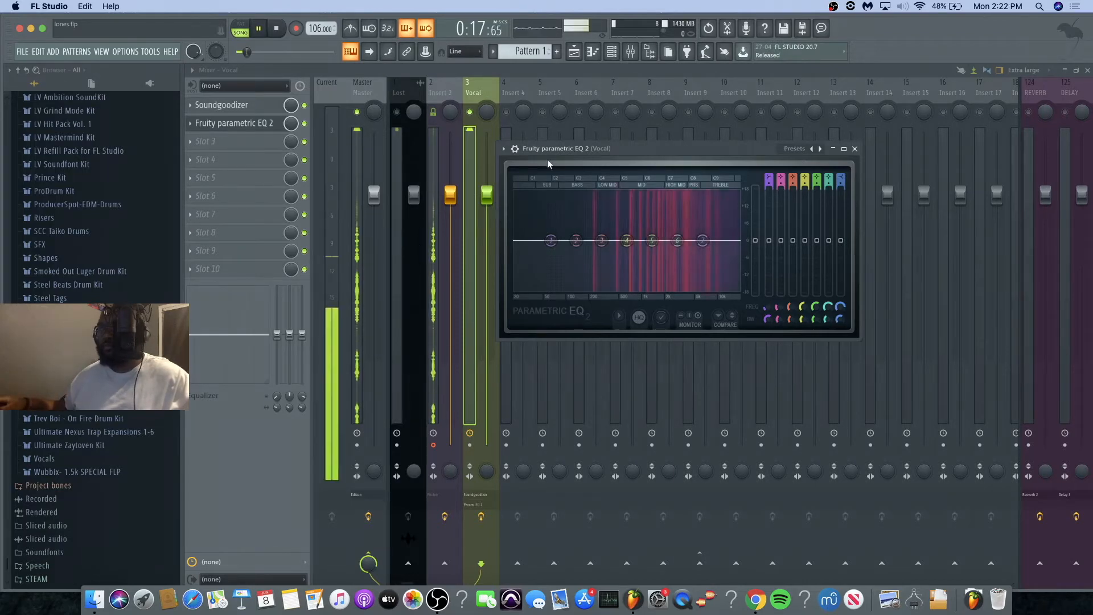
{"action": "right_click", "coordinate": [552, 241]}
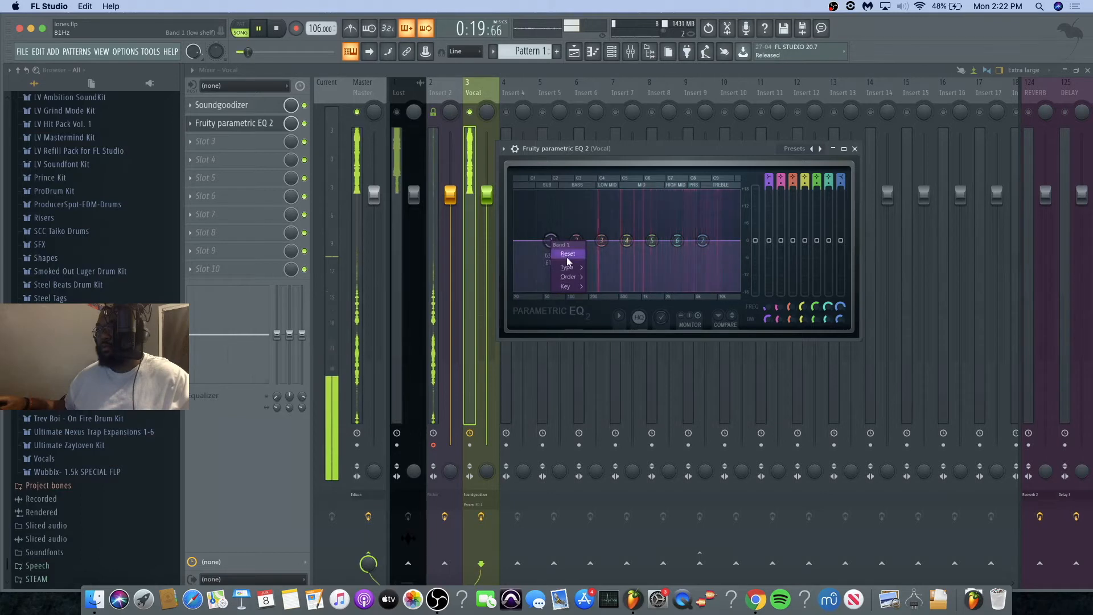
{"action": "mouse_move", "coordinate": [568, 267]}
{"action": "left_click", "coordinate": [593, 296]}
{"action": "right_click", "coordinate": [551, 240]}
{"action": "left_click", "coordinate": [605, 277]}
{"action": "left_click_drag", "start_coordinate": [577, 241], "coordinate": [580, 240]}
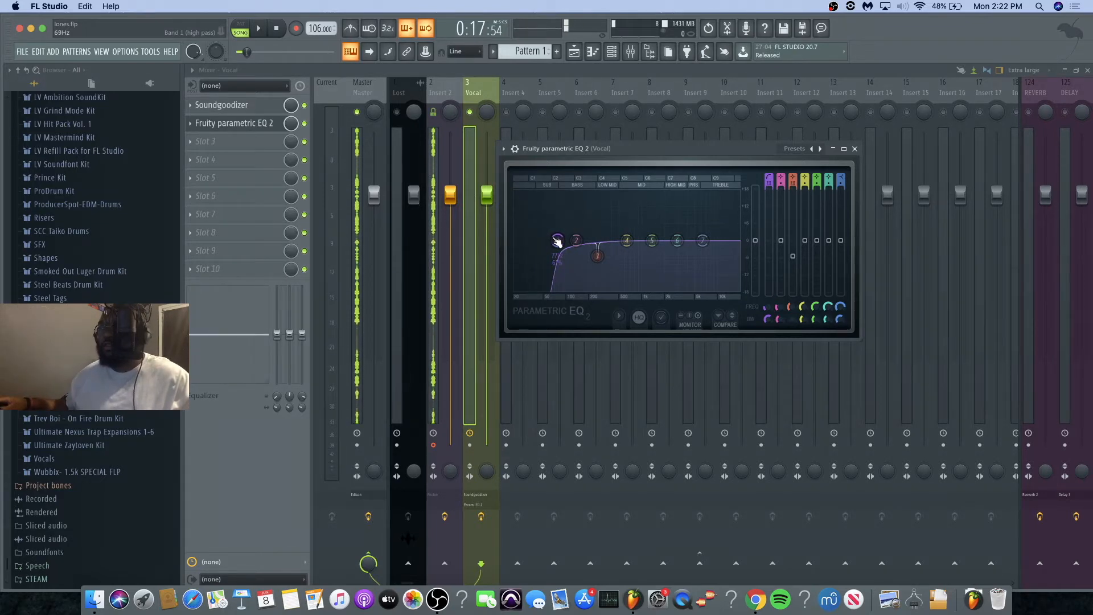
Step: Boost the narrow EQ band 3 to about 12.5 dB and sweep its frequency to 262 Hz while listening to the vocal
{"action": "left_click_drag", "start_coordinate": [793, 255], "coordinate": [793, 206]}
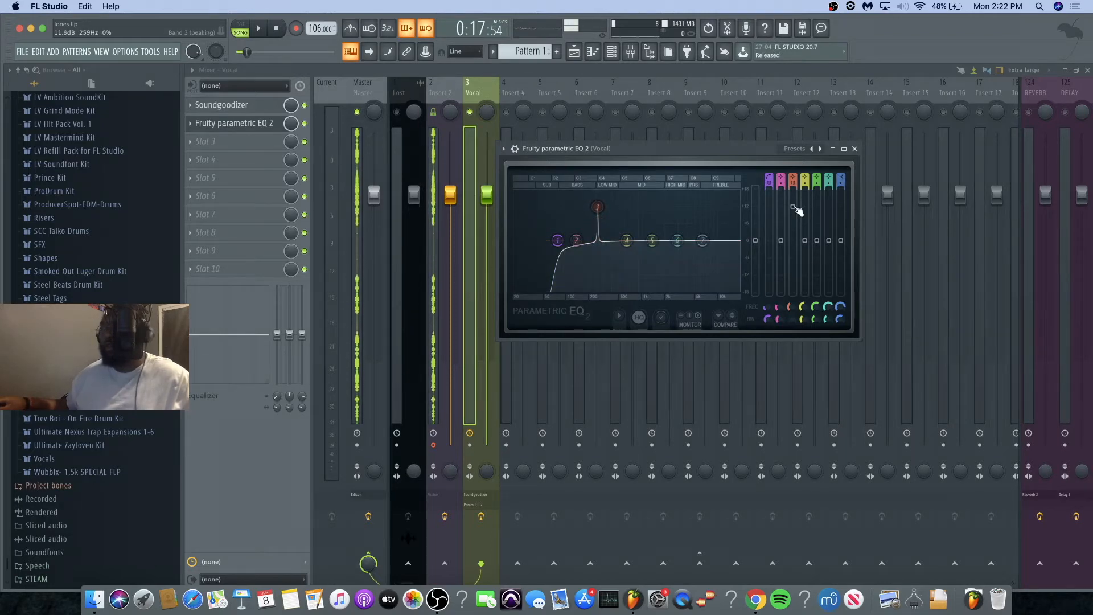
{"action": "mouse_move", "coordinate": [793, 208]}
{"action": "left_mouse_down"}
{"action": "mouse_move", "coordinate": [792, 257]}
{"action": "mouse_move", "coordinate": [793, 206]}
{"action": "left_mouse_up"}
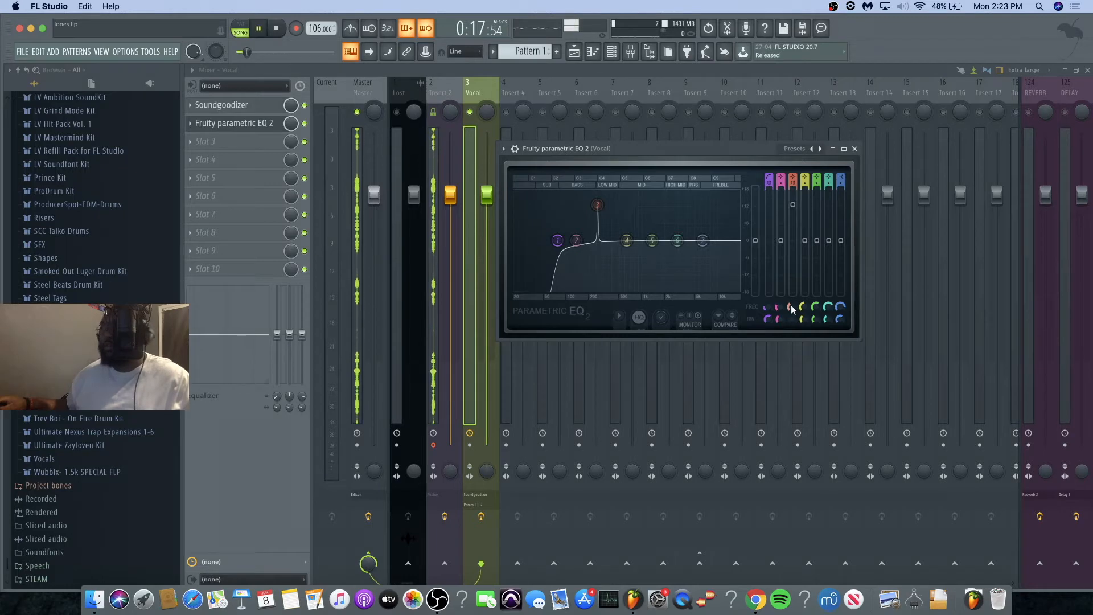
{"action": "key", "text": "space"}
{"action": "mouse_move", "coordinate": [793, 309]}
{"action": "left_mouse_down"}
{"action": "mouse_move", "coordinate": [793, 246]}
{"action": "mouse_move", "coordinate": [792, 300]}
{"action": "left_mouse_up"}
{"action": "key", "text": "space"}
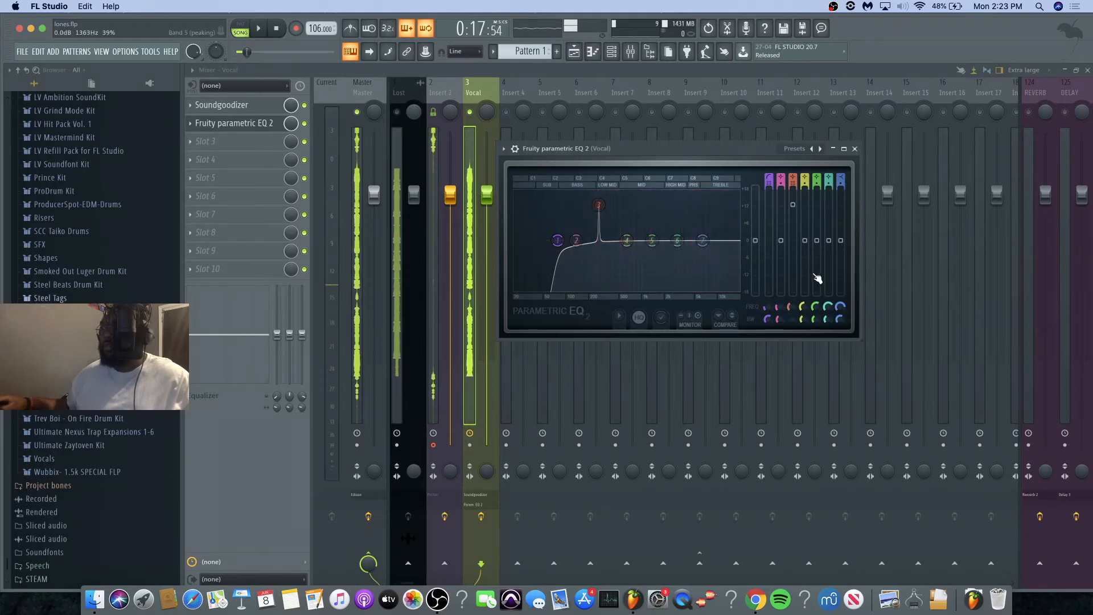
{"action": "left_click_drag", "start_coordinate": [789, 308], "coordinate": [789, 311]}
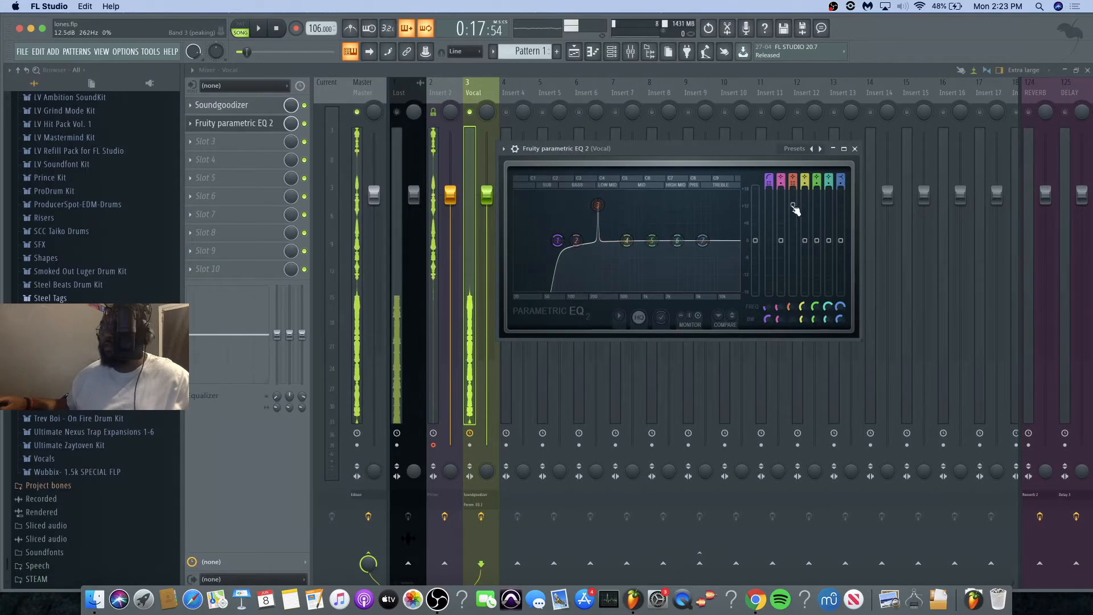
Step: Raise band 3 to 18 dB to audition the resonance at 262 Hz, and cut the band to -6.7 dB
{"action": "left_click_drag", "start_coordinate": [796, 210], "coordinate": [794, 187]}
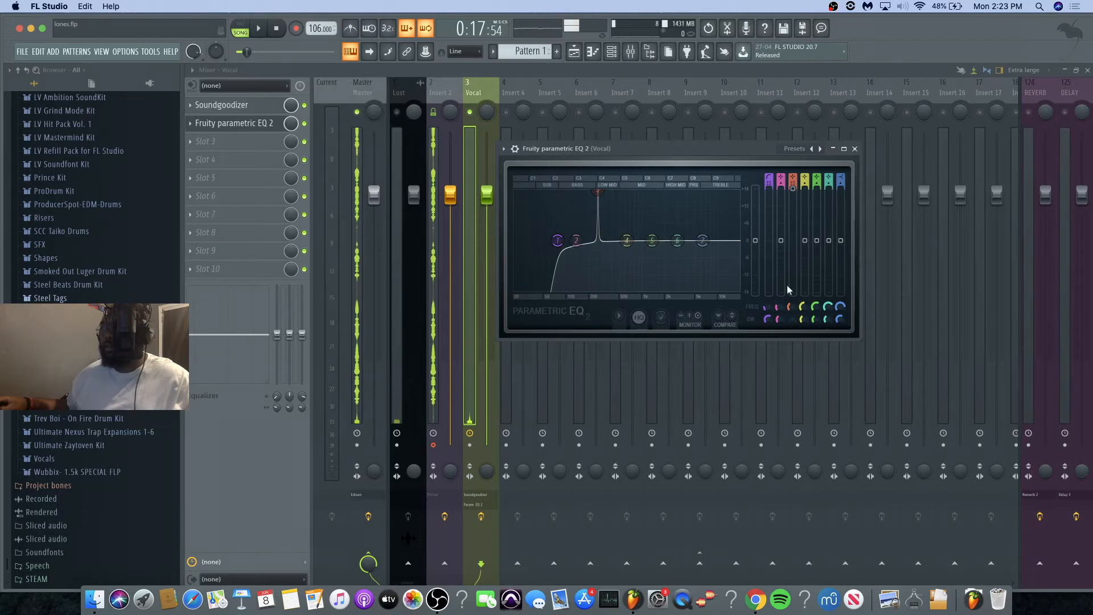
{"action": "key", "text": "space"}
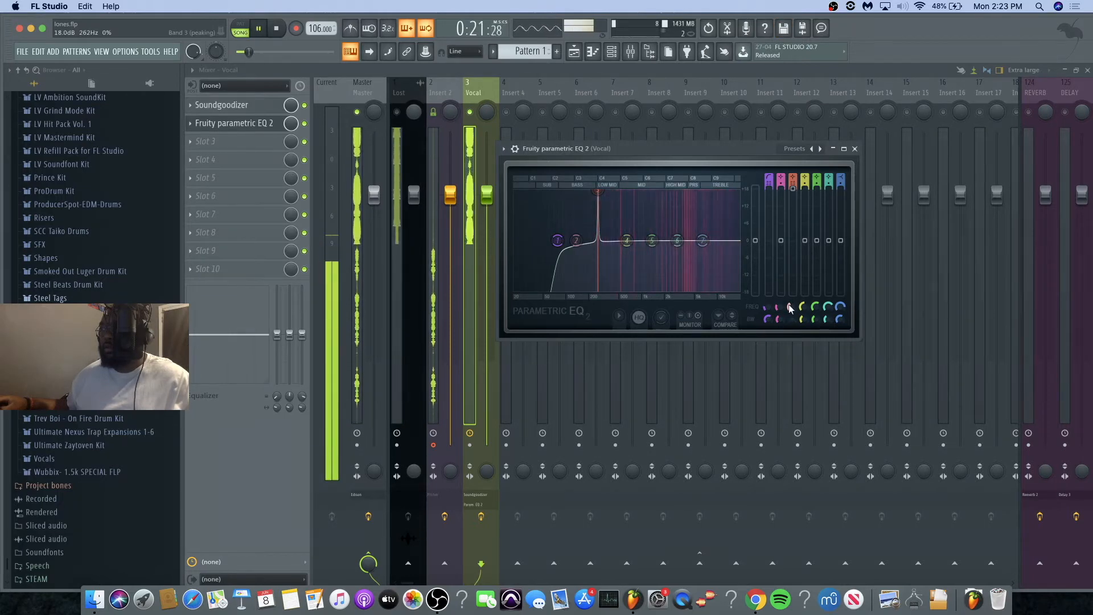
{"action": "key", "text": "space"}
{"action": "left_click_drag", "start_coordinate": [794, 199], "coordinate": [793, 260]}
{"action": "key", "text": "space"}
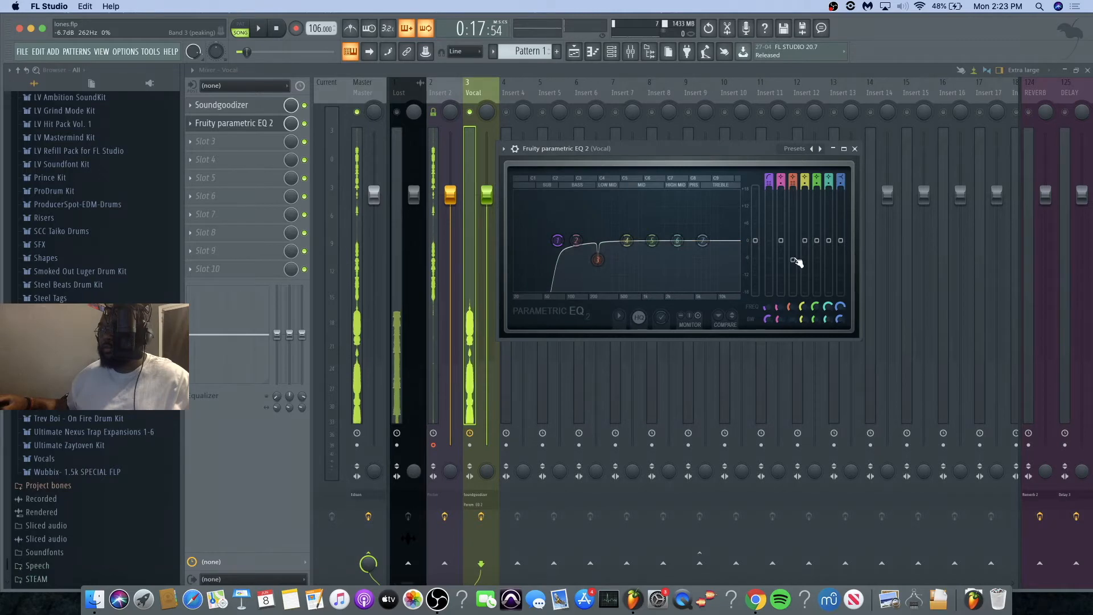
Step: Ease EQ band 3's cut slightly, audition the vocal, and close the Fruity Parametric EQ 2 window
{"action": "left_click_drag", "start_coordinate": [793, 257], "coordinate": [793, 253]}
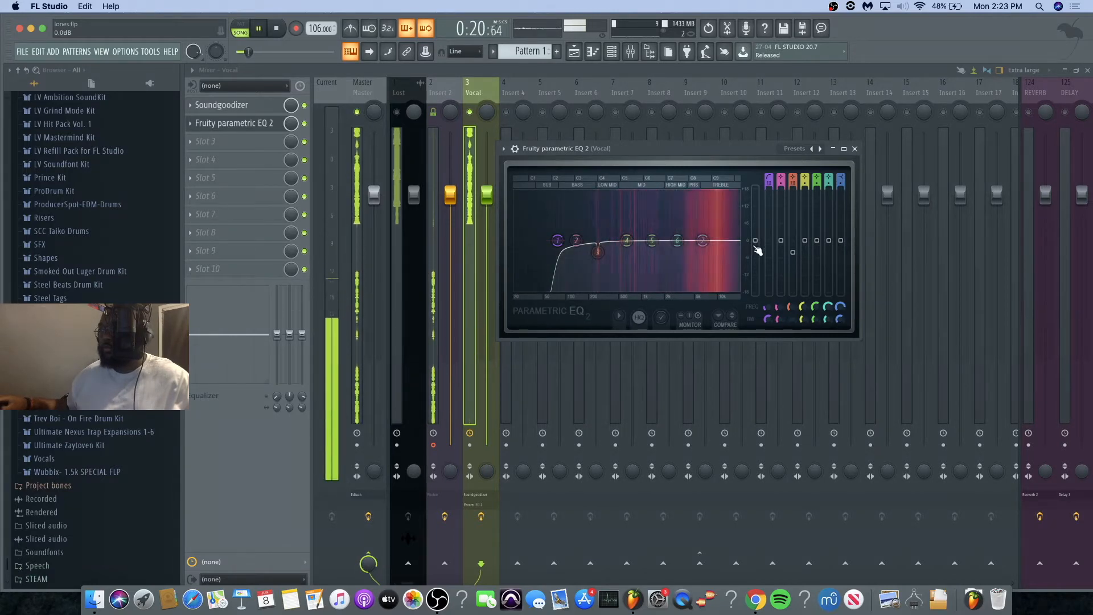
{"action": "key", "text": "space"}
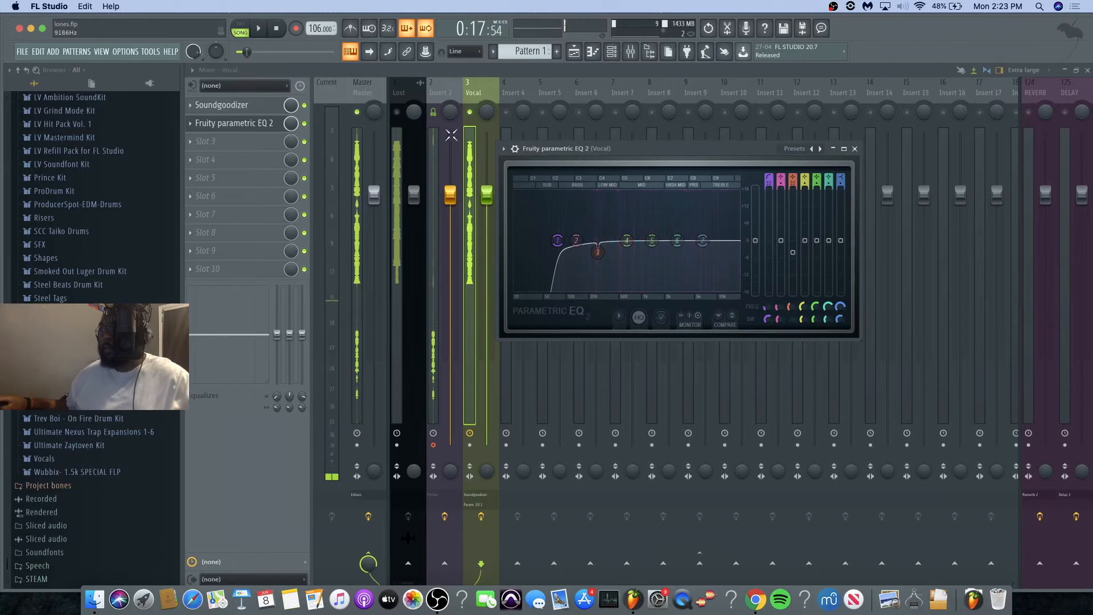
{"action": "left_click", "coordinate": [243, 123]}
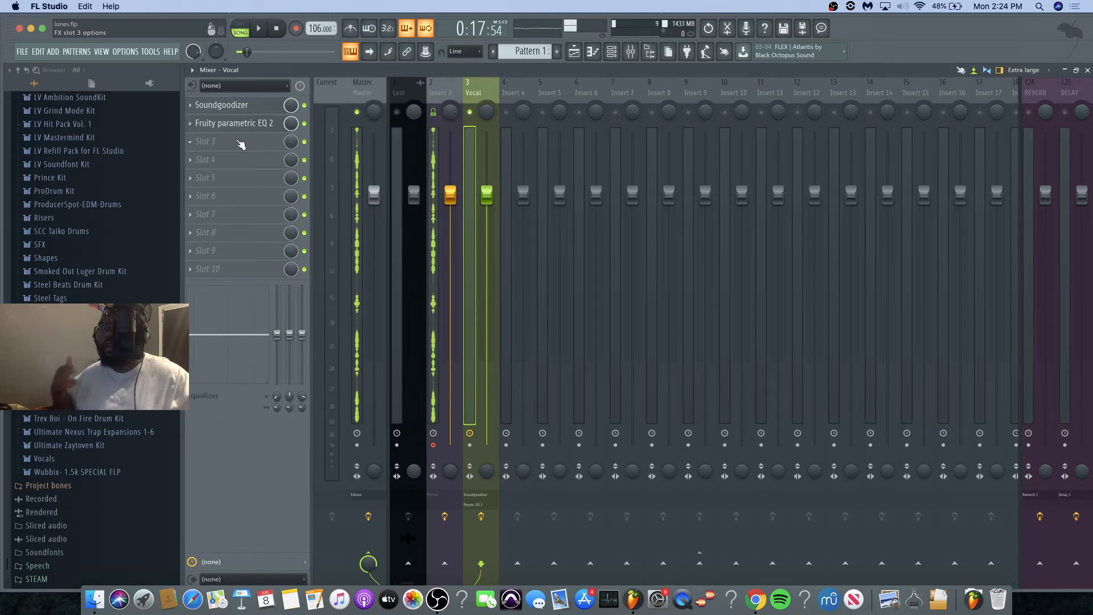
Step: Load Fruity Compressor into the Vocal track's third effect slot
{"action": "left_click", "coordinate": [241, 143]}
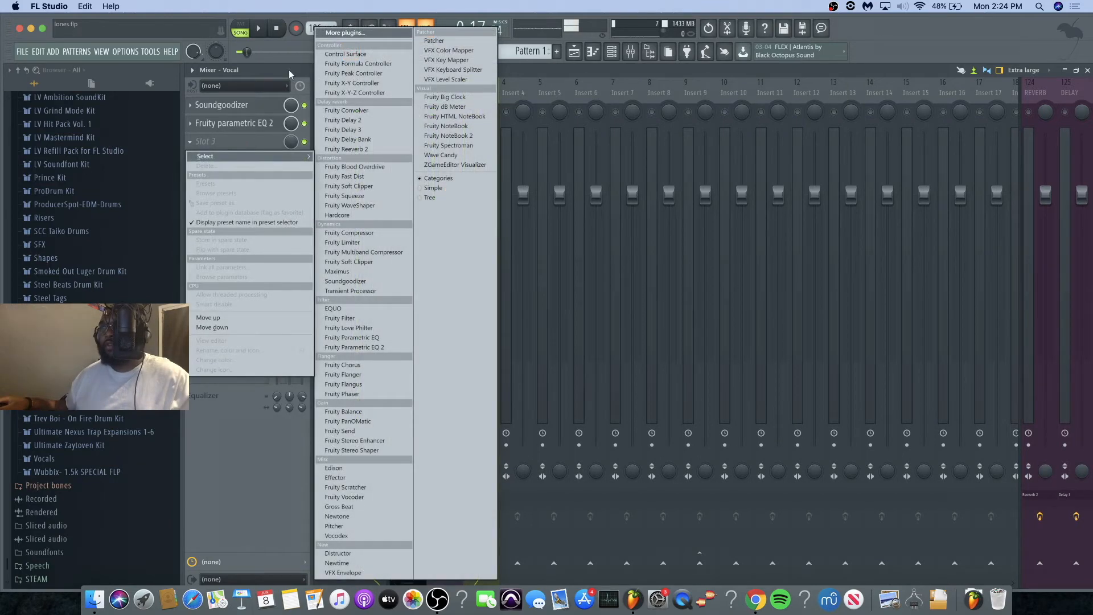
{"action": "left_click", "coordinate": [288, 68]}
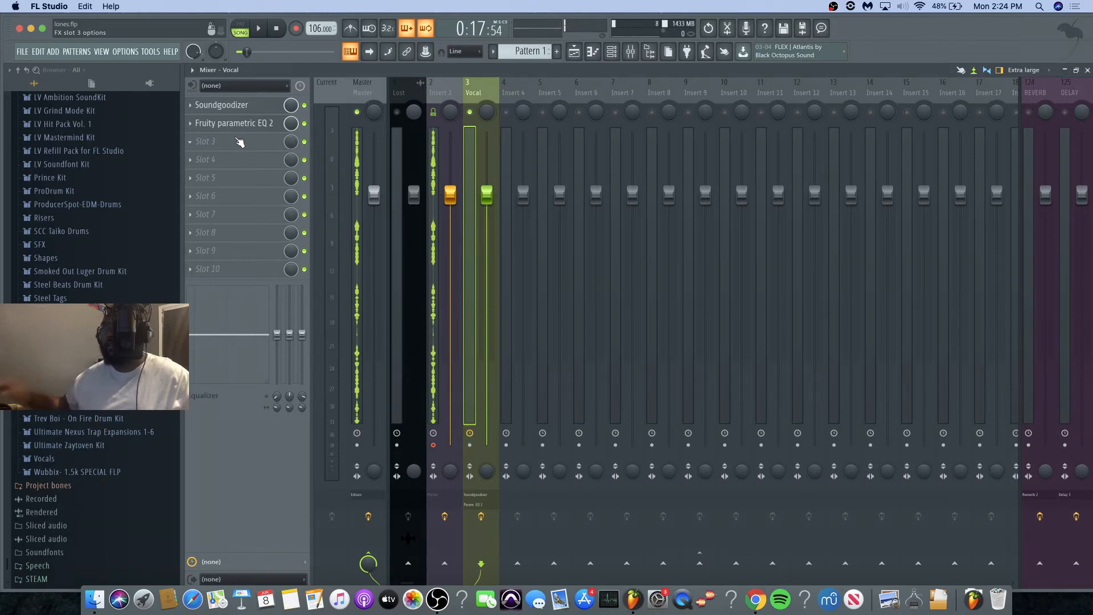
{"action": "left_click", "coordinate": [239, 140]}
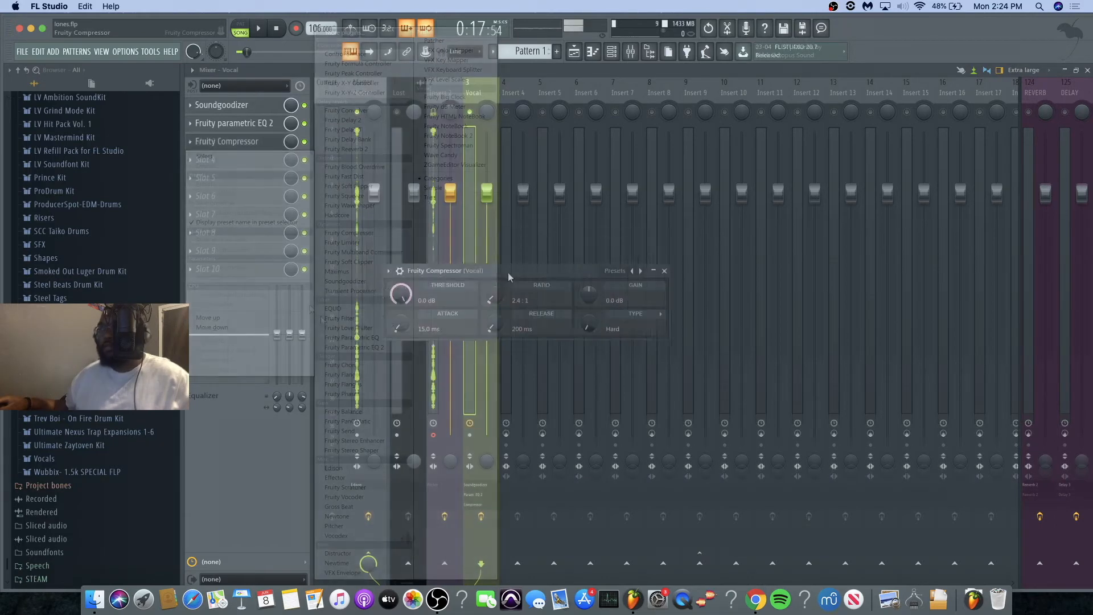
{"action": "left_click_drag", "start_coordinate": [508, 276], "coordinate": [470, 286]}
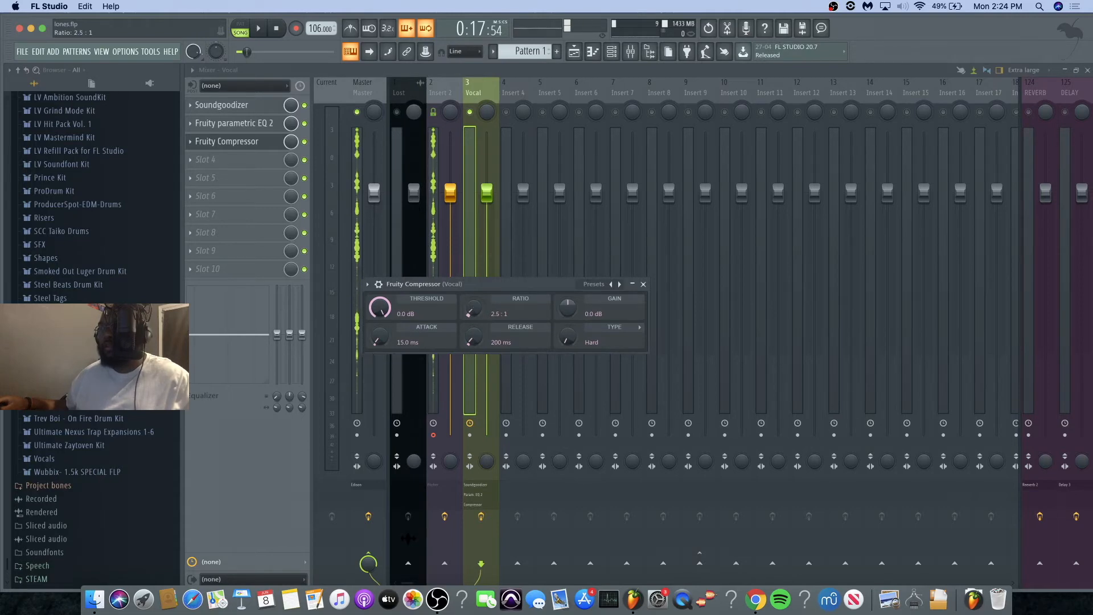
Step: Set the slot 3 compressor's ratio to 2.9:1 and, while listening to the vocal, set its threshold to -16.0 dB
{"action": "left_click_drag", "start_coordinate": [472, 308], "coordinate": [429, 304]}
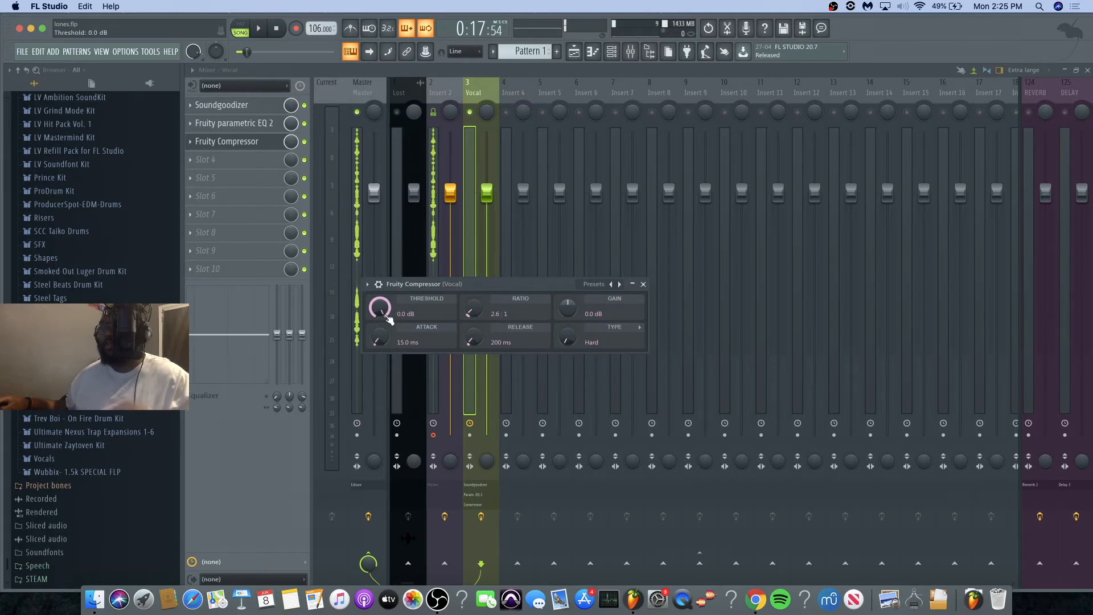
{"action": "key", "text": "space"}
{"action": "left_click_drag", "start_coordinate": [474, 312], "coordinate": [474, 308]}
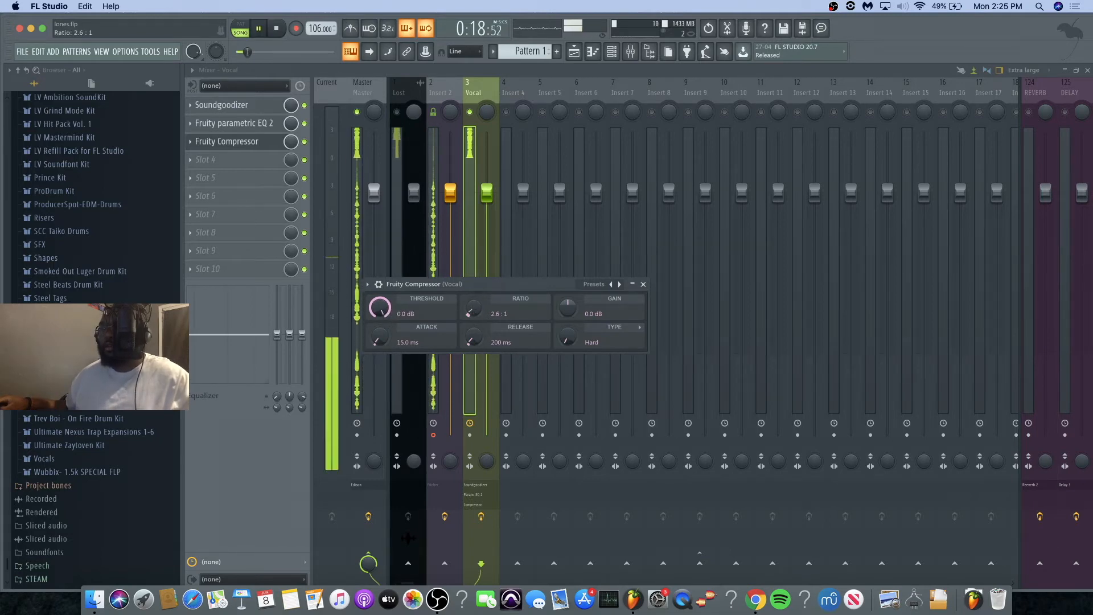
{"action": "left_click_drag", "start_coordinate": [379, 308], "coordinate": [380, 391]}
{"action": "key", "text": "space"}
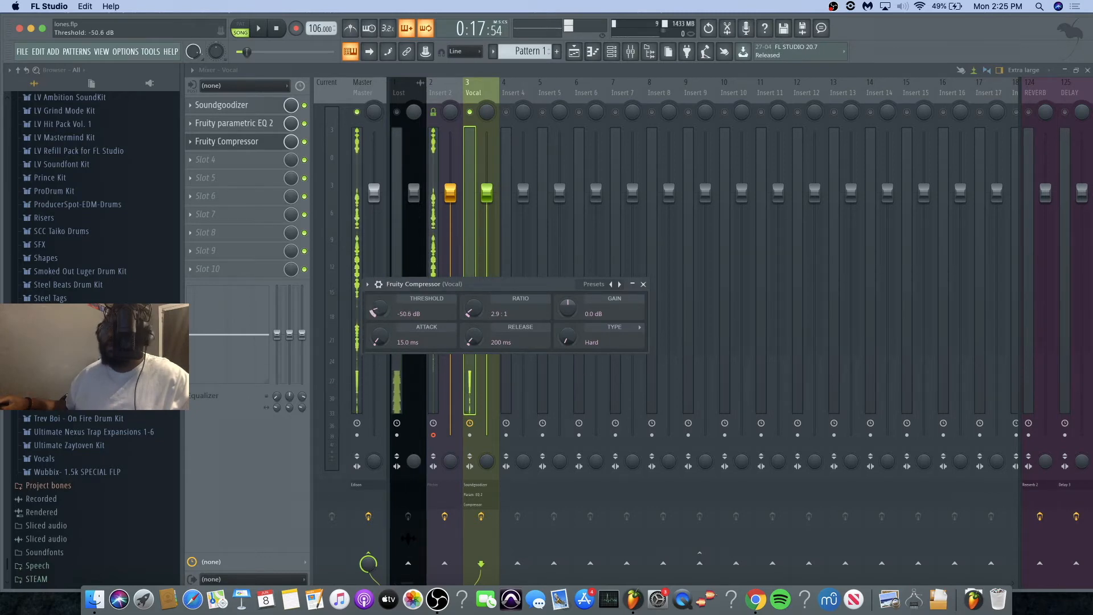
{"action": "key", "text": "space"}
{"action": "left_click_drag", "start_coordinate": [379, 308], "coordinate": [379, 282]}
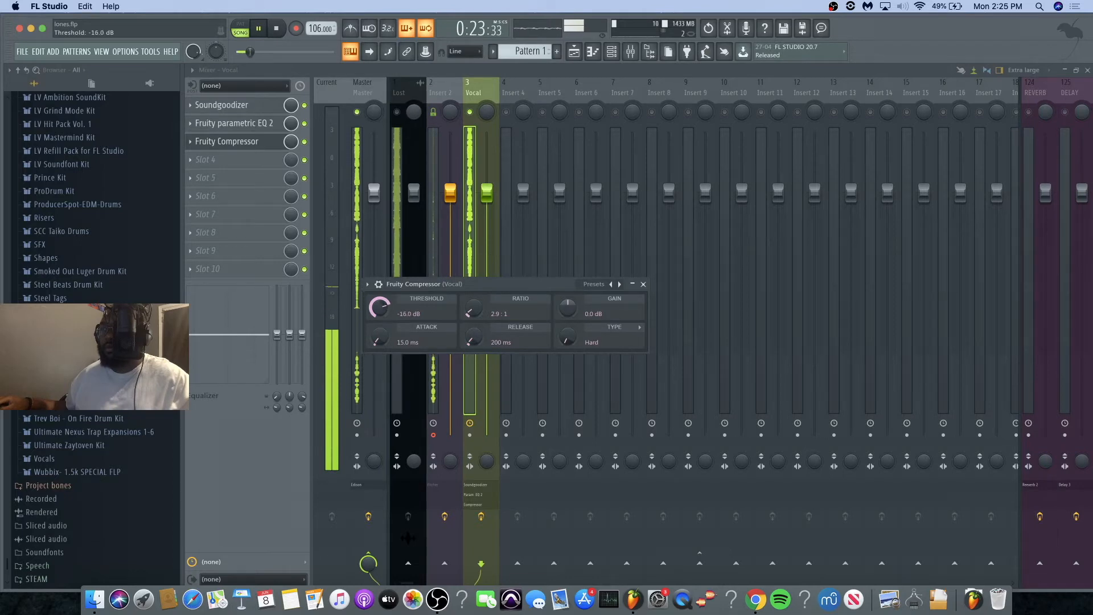
{"action": "key", "text": "space"}
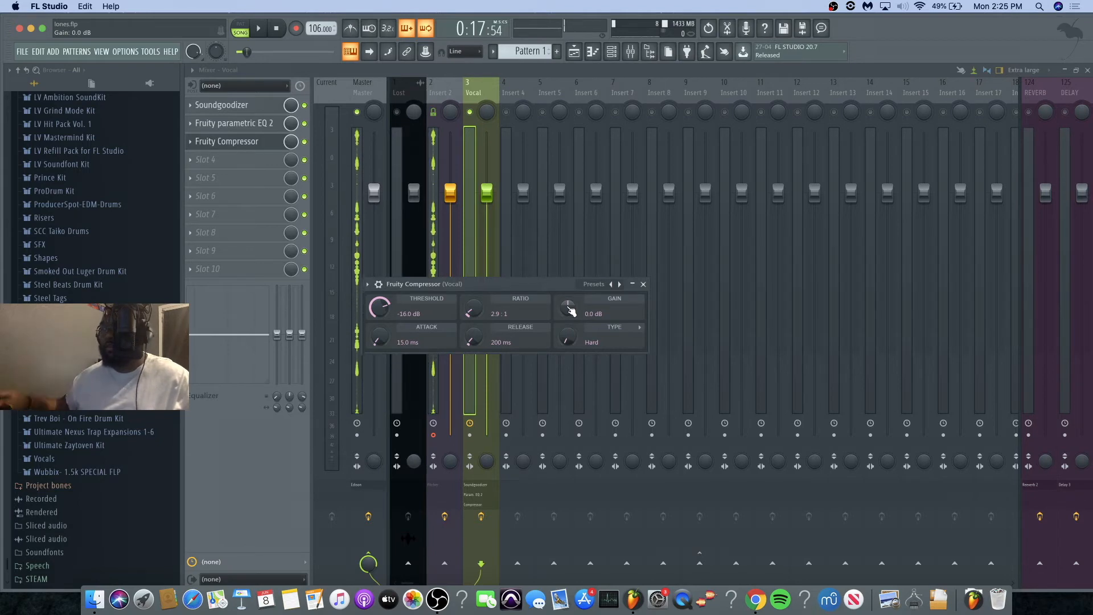
Step: Raise the slot 3 compressor's gain while listening to the vocal
{"action": "key", "text": "space"}
{"action": "left_click_drag", "start_coordinate": [578, 310], "coordinate": [578, 282]}
{"action": "key", "text": "space"}
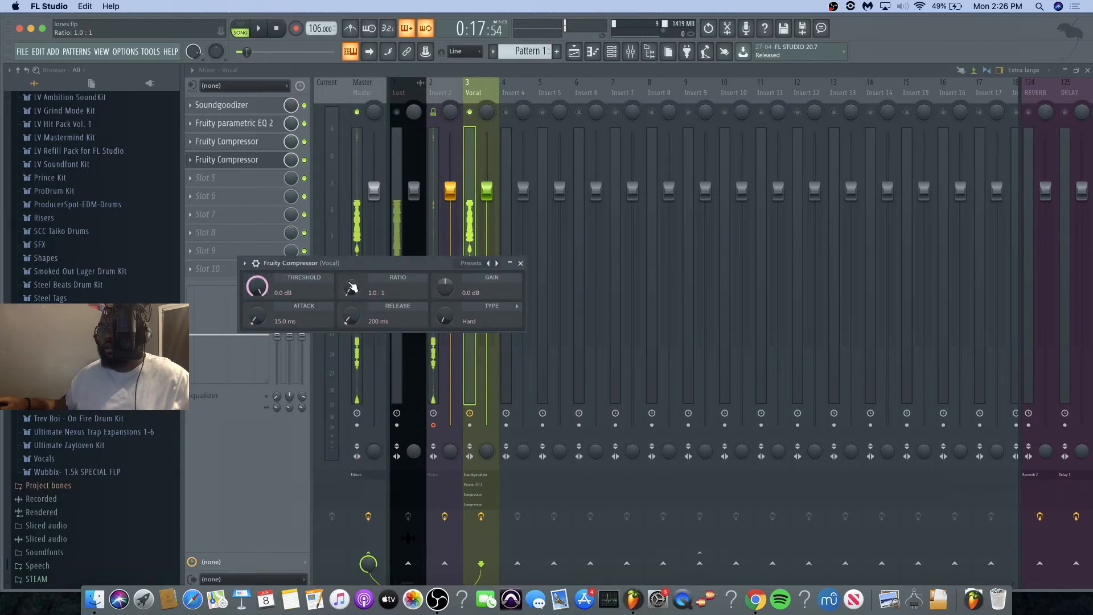
Step: Add a second Fruity Compressor in slot 4 with a 3.1:1 ratio, -9.6 dB threshold and 2.6 dB gain
{"action": "left_click_drag", "start_coordinate": [354, 285], "coordinate": [393, 300]}
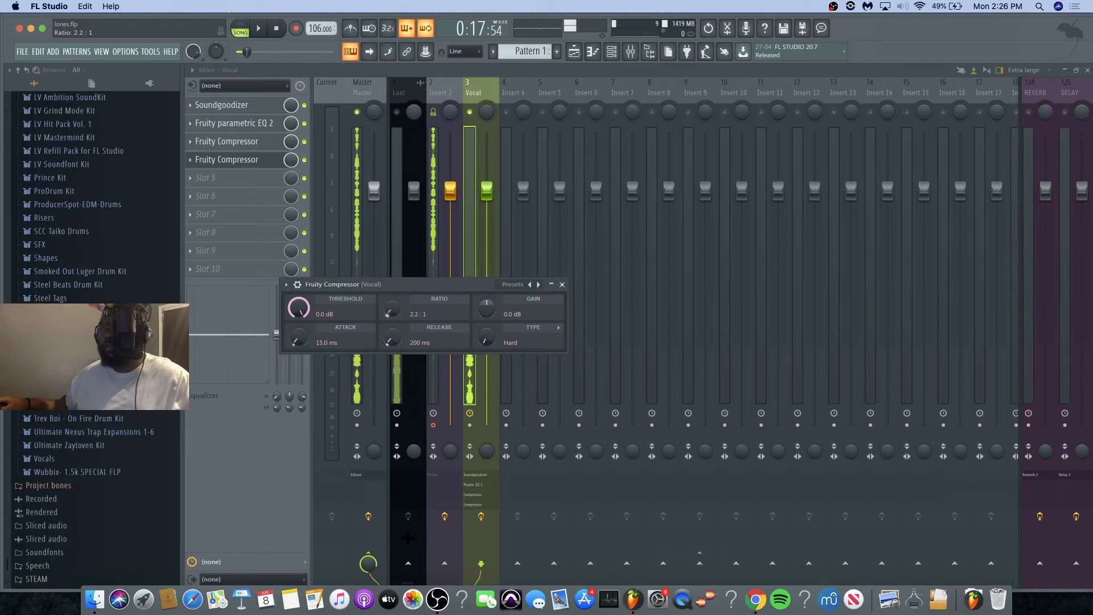
{"action": "key", "text": "space"}
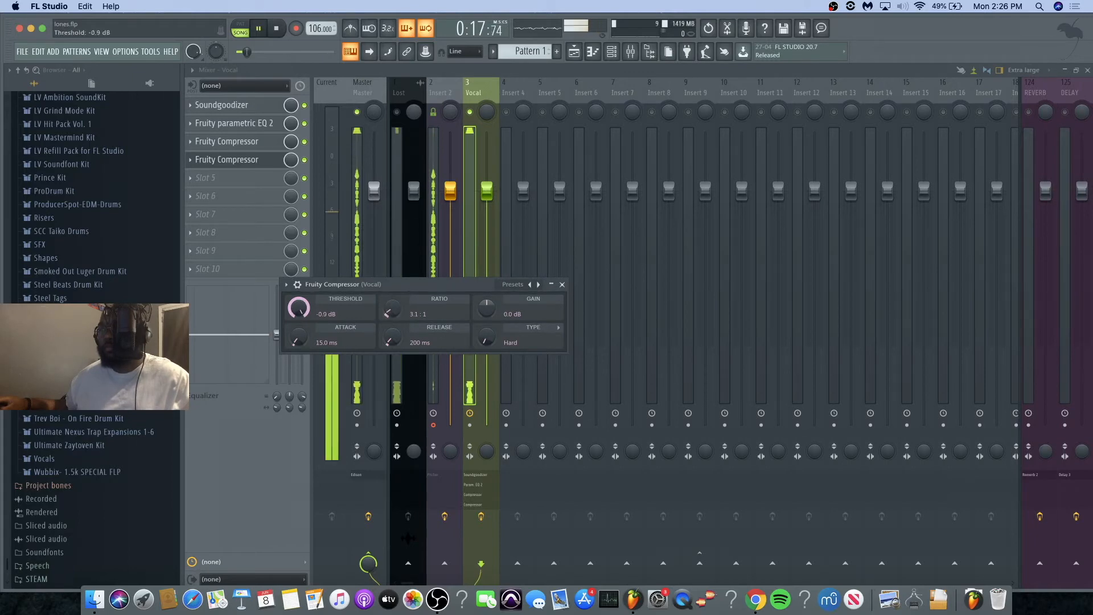
{"action": "left_click_drag", "start_coordinate": [299, 308], "coordinate": [297, 342]}
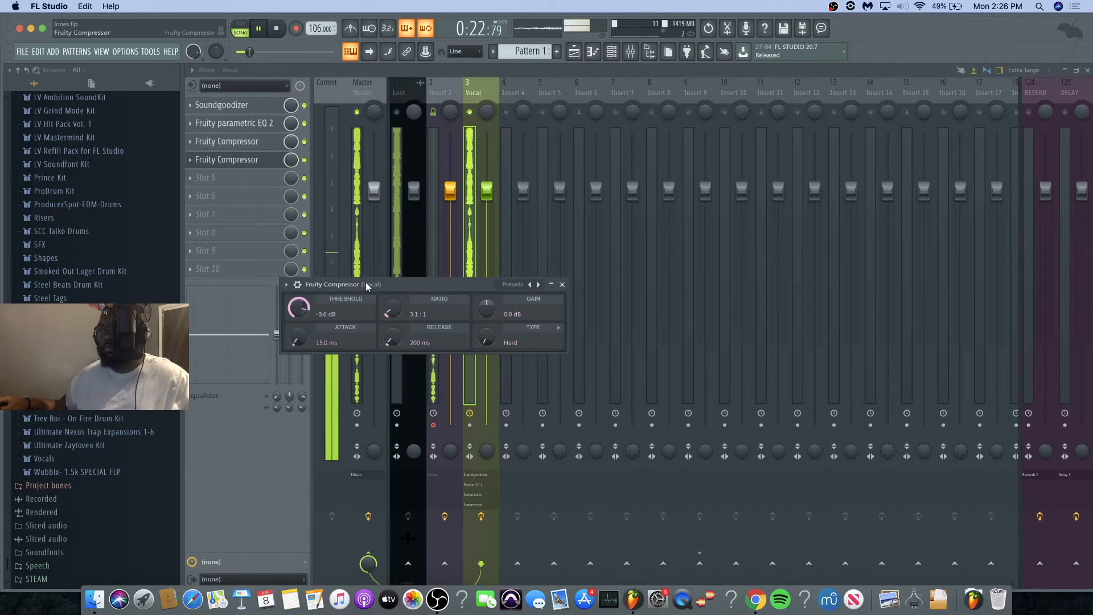
{"action": "left_click_drag", "start_coordinate": [365, 288], "coordinate": [427, 338]}
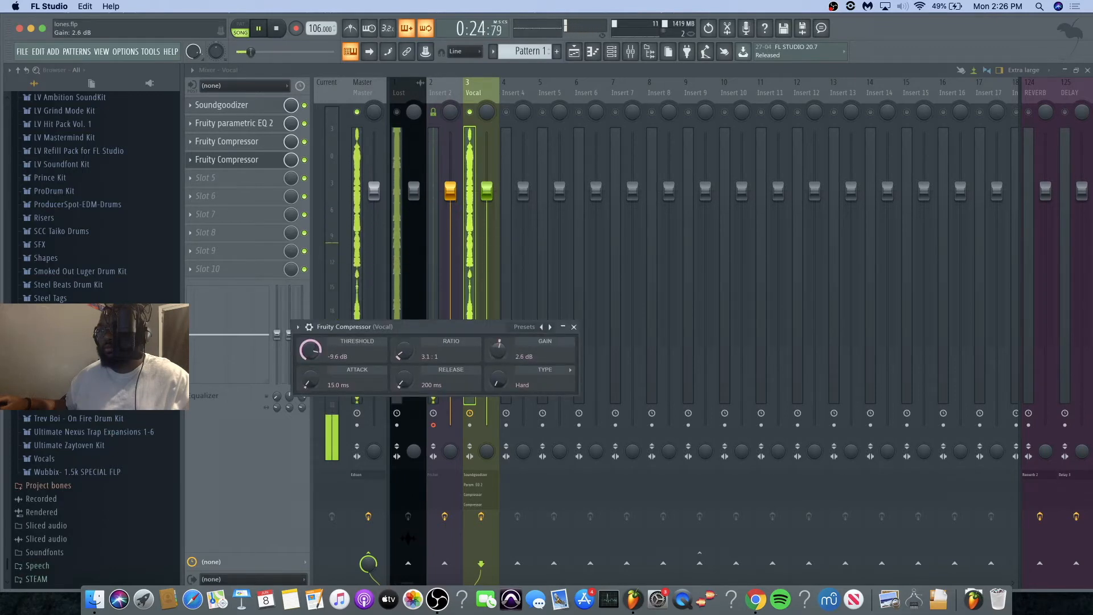
Step: Set the slot 4 compressor's gain to 4.0 dB and lower the Vocal track's fader to compensate
{"action": "left_click", "coordinate": [482, 183]}
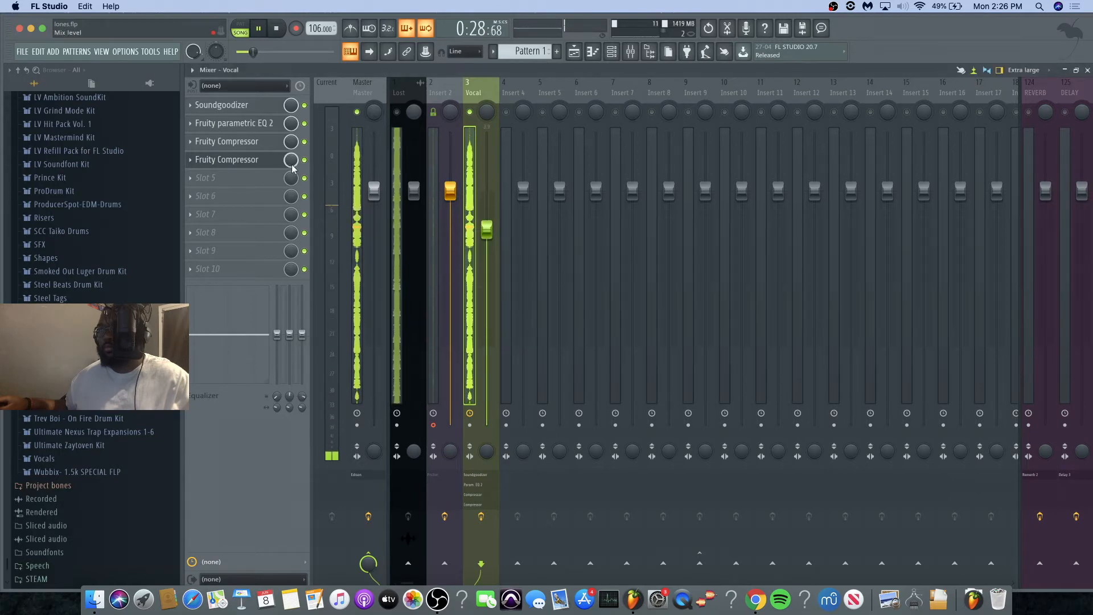
{"action": "left_click", "coordinate": [246, 162]}
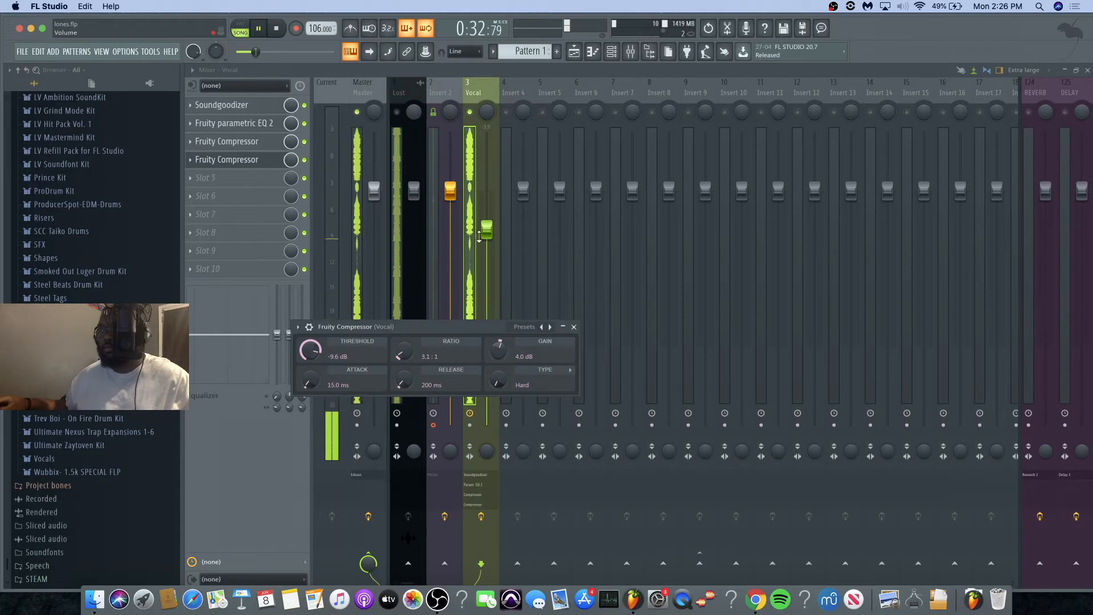
{"action": "left_click_drag", "start_coordinate": [476, 239], "coordinate": [477, 242]}
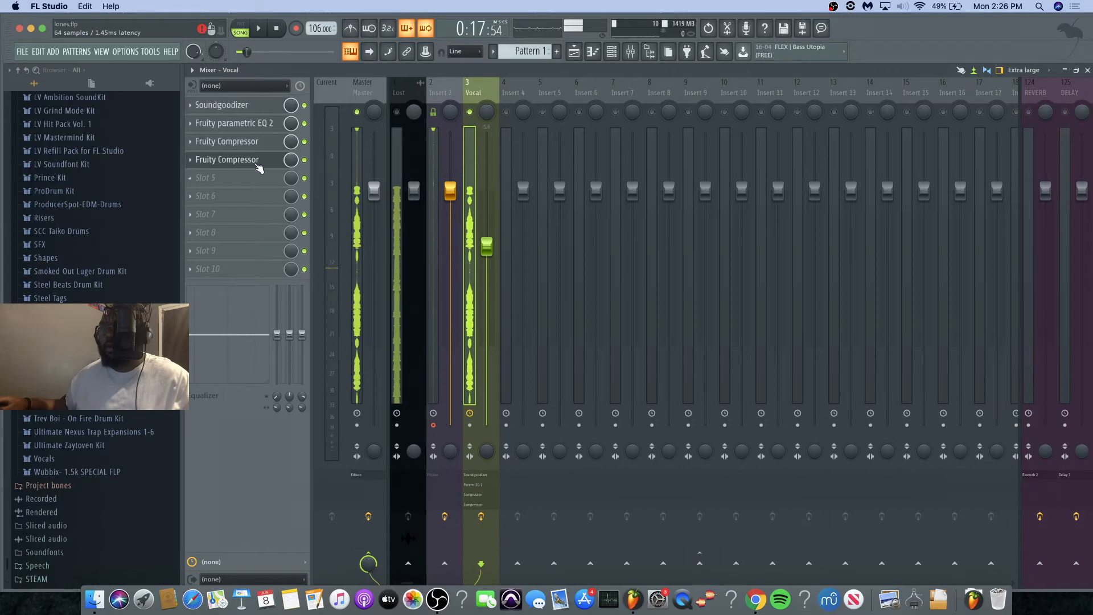
Step: Add a third Fruity Compressor in slot 5 with a 2.3:1 ratio, -11.9 dB threshold and 5.3 dB gain
{"action": "left_click", "coordinate": [248, 180]}
{"action": "key", "text": "Return"}
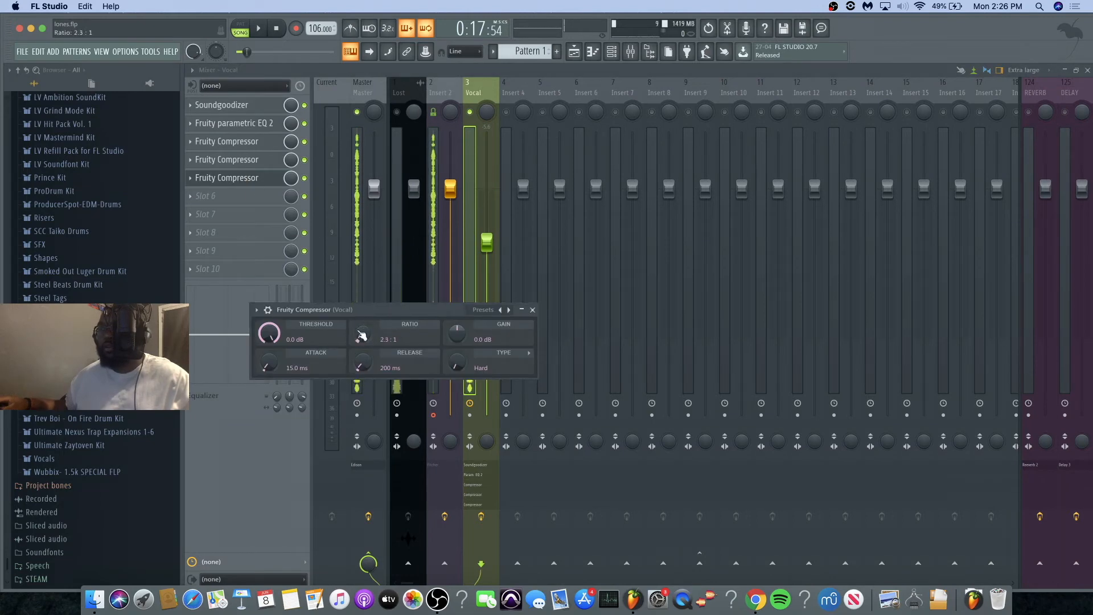
{"action": "key", "text": "space"}
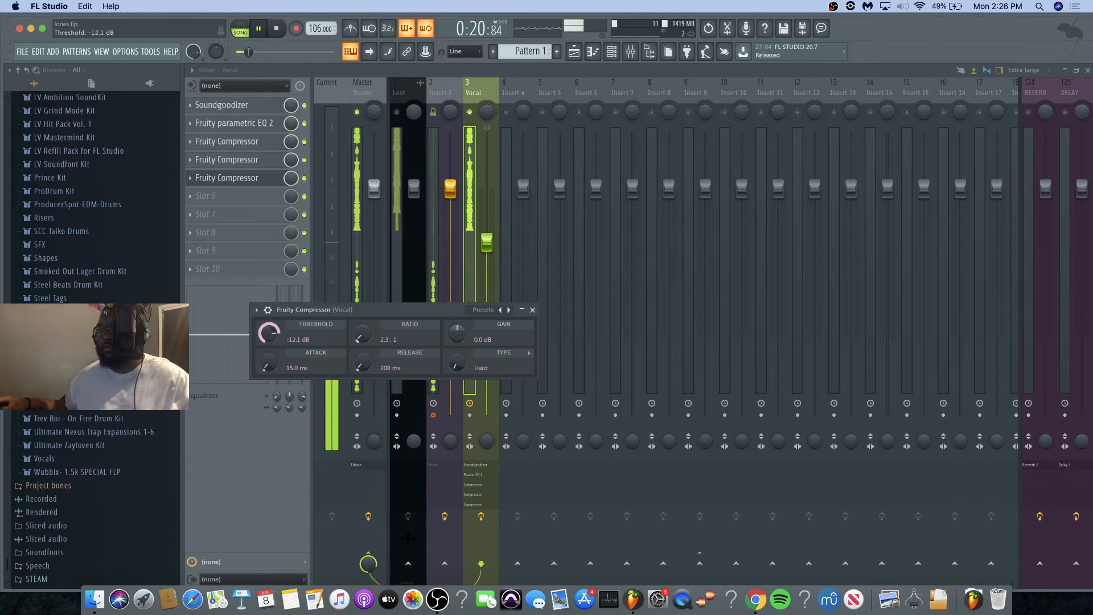
{"action": "left_click_drag", "start_coordinate": [354, 309], "coordinate": [373, 350]}
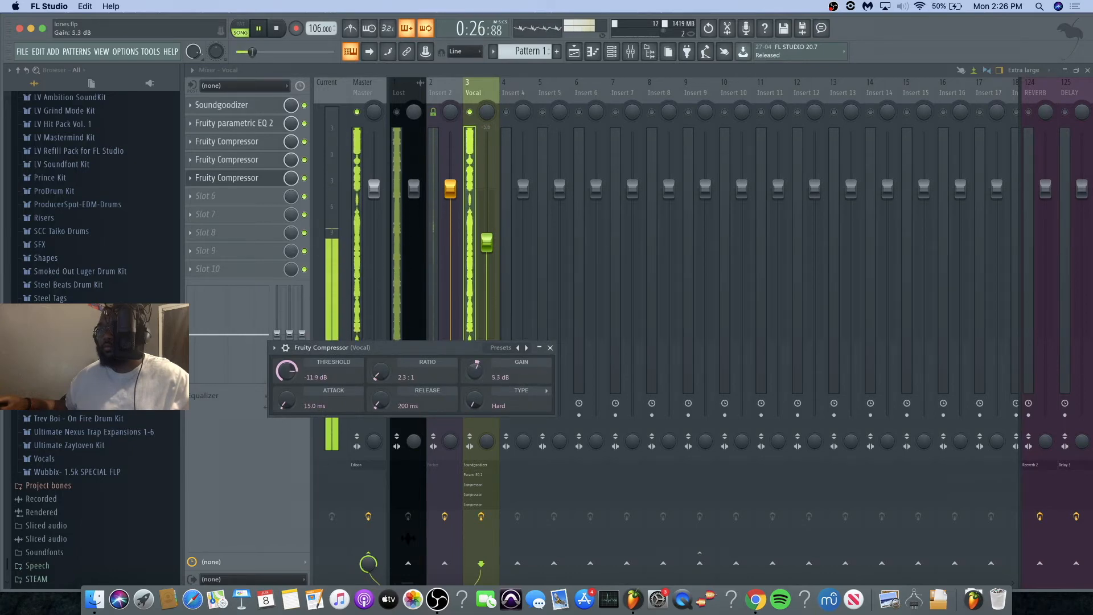
Step: While auditioning the vocal, set the slot 5 compressor's gain to 6.1 dB and lower the Vocal track's fader further
{"action": "left_click", "coordinate": [550, 347]}
{"action": "left_click_drag", "start_coordinate": [487, 243], "coordinate": [487, 254]}
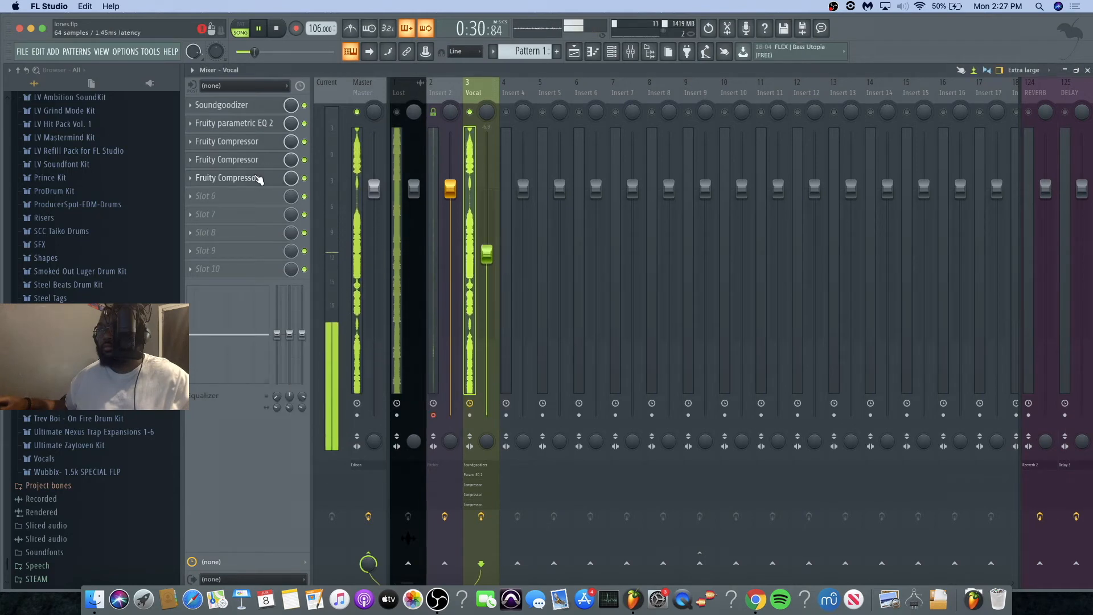
{"action": "left_click", "coordinate": [262, 178]}
{"action": "mouse_move", "coordinate": [480, 359]}
{"action": "left_mouse_down"}
{"action": "mouse_move", "coordinate": [480, 348]}
{"action": "mouse_move", "coordinate": [480, 359]}
{"action": "left_mouse_up"}
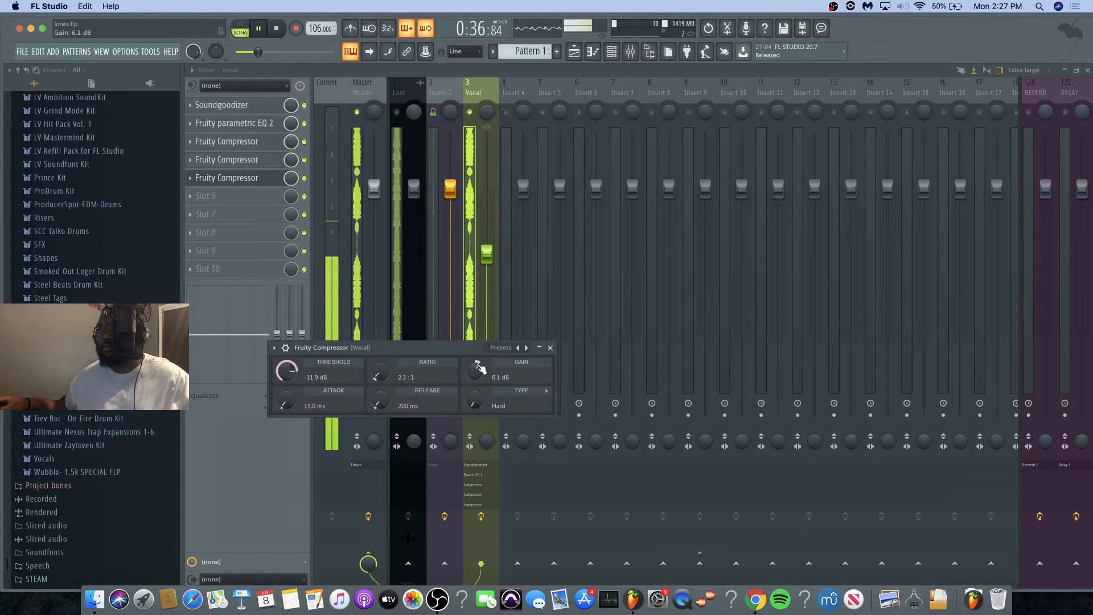
{"action": "key", "text": "space"}
{"action": "left_click_drag", "start_coordinate": [485, 247], "coordinate": [485, 257]}
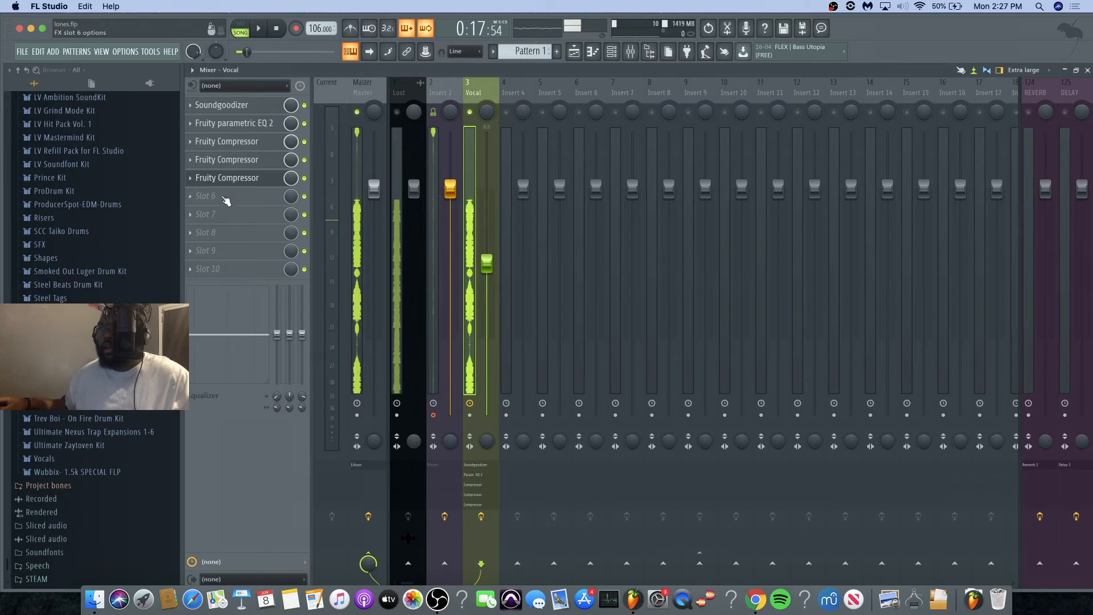
{"action": "left_click", "coordinate": [232, 184]}
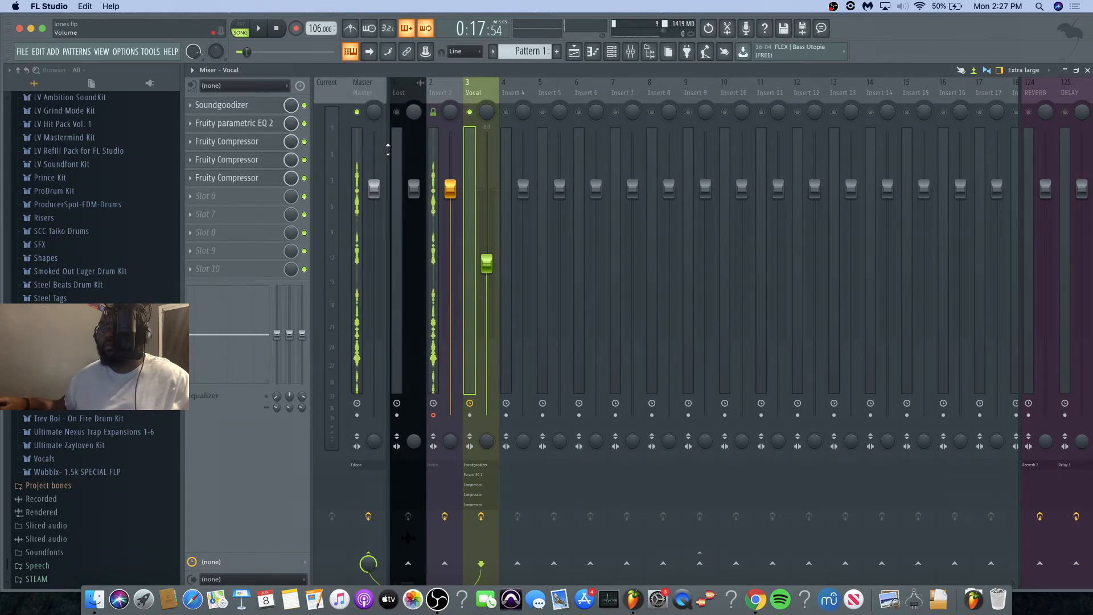
{"action": "key", "text": "space"}
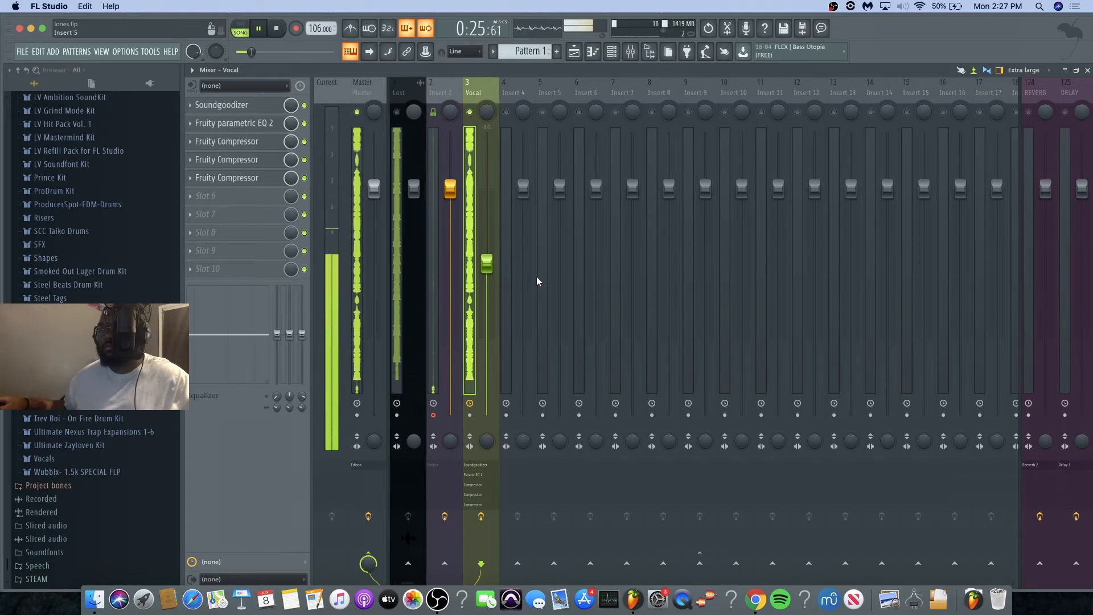
{"action": "key", "text": "space"}
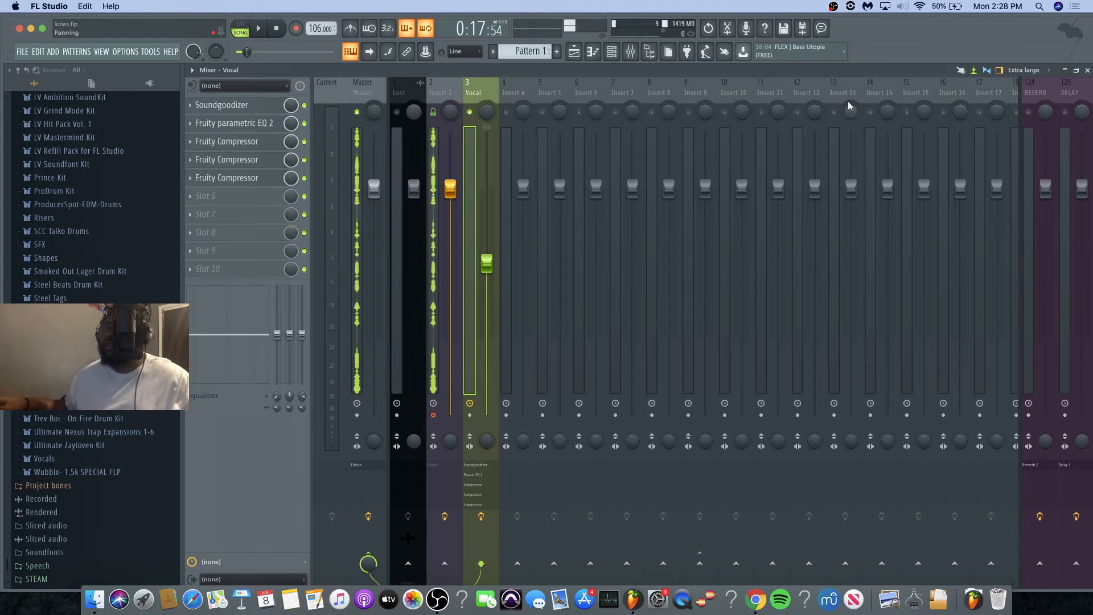
Step: Route the Vocal track to the REVERB and DELAY tracks and lock the mute state of both send tracks
{"action": "left_click", "coordinate": [1040, 564]}
{"action": "left_click", "coordinate": [1073, 563]}
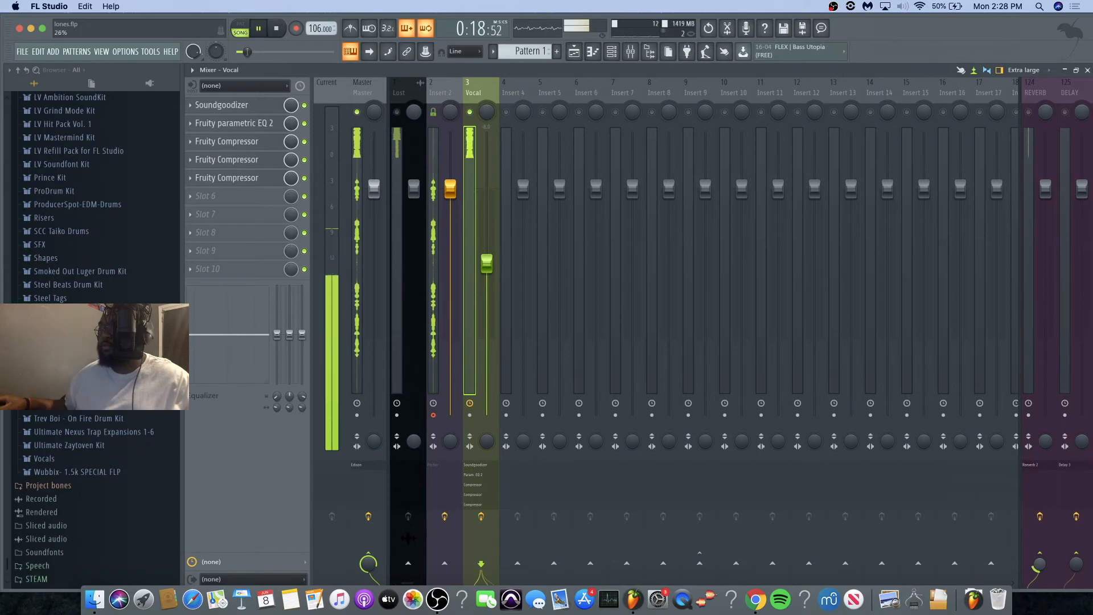
{"action": "left_click", "coordinate": [1065, 112]}
{"action": "left_click", "coordinate": [1028, 112], "text": "shift"}
{"action": "left_click", "coordinate": [1066, 113], "text": "shift"}
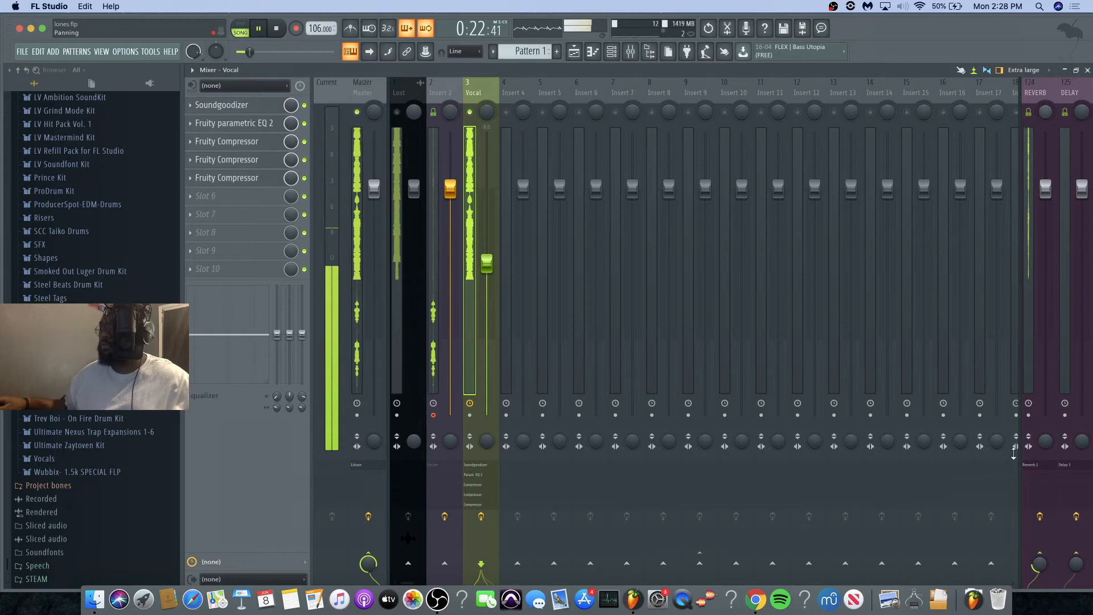
Step: Adjust the Vocal track's send to REVERB while listening, and check Fruity Reeverb 2 on the REVERB track
{"action": "left_click_drag", "start_coordinate": [1040, 564], "coordinate": [1040, 569]}
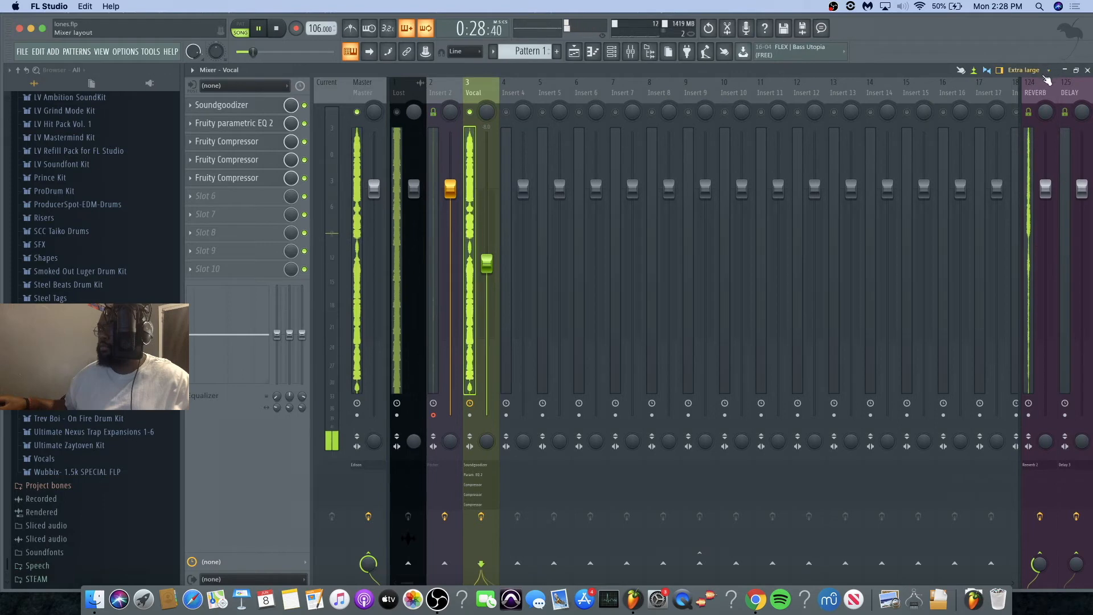
{"action": "key", "text": "space"}
{"action": "left_click", "coordinate": [1031, 256]}
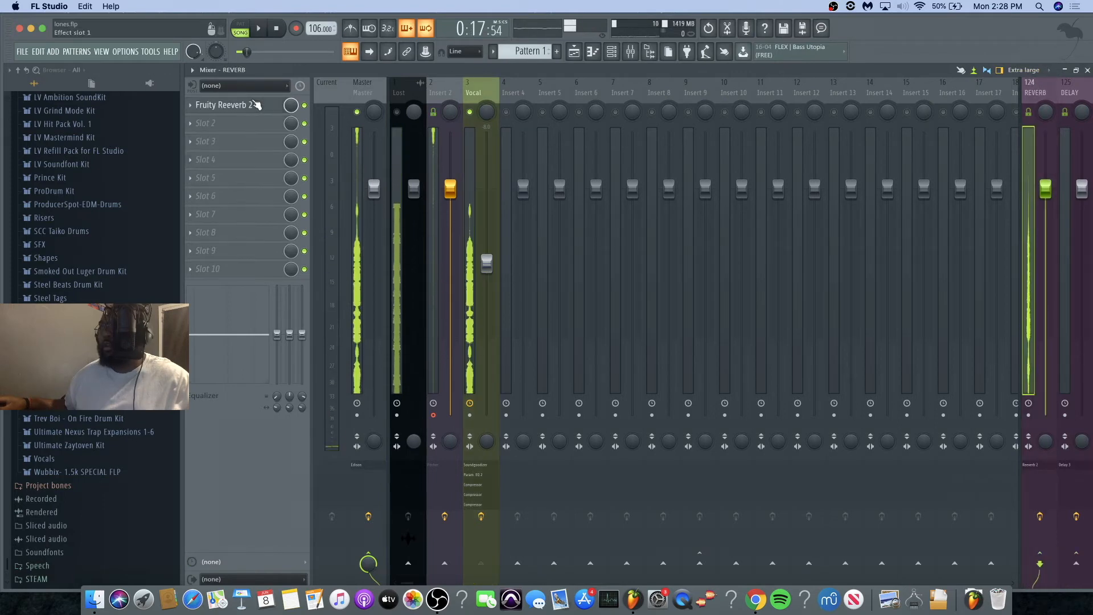
{"action": "left_click", "coordinate": [255, 104]}
{"action": "left_click_drag", "start_coordinate": [443, 150], "coordinate": [443, 150]}
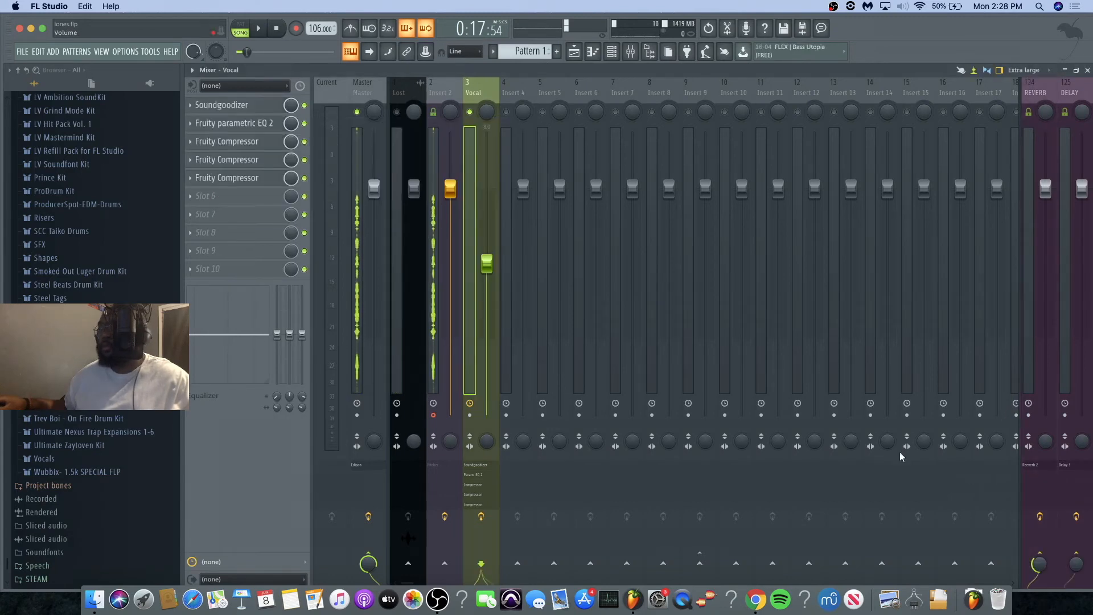
Step: Set the Vocal track's REVERB send to 47% during playback and raise its DELAY send
{"action": "key", "text": "space"}
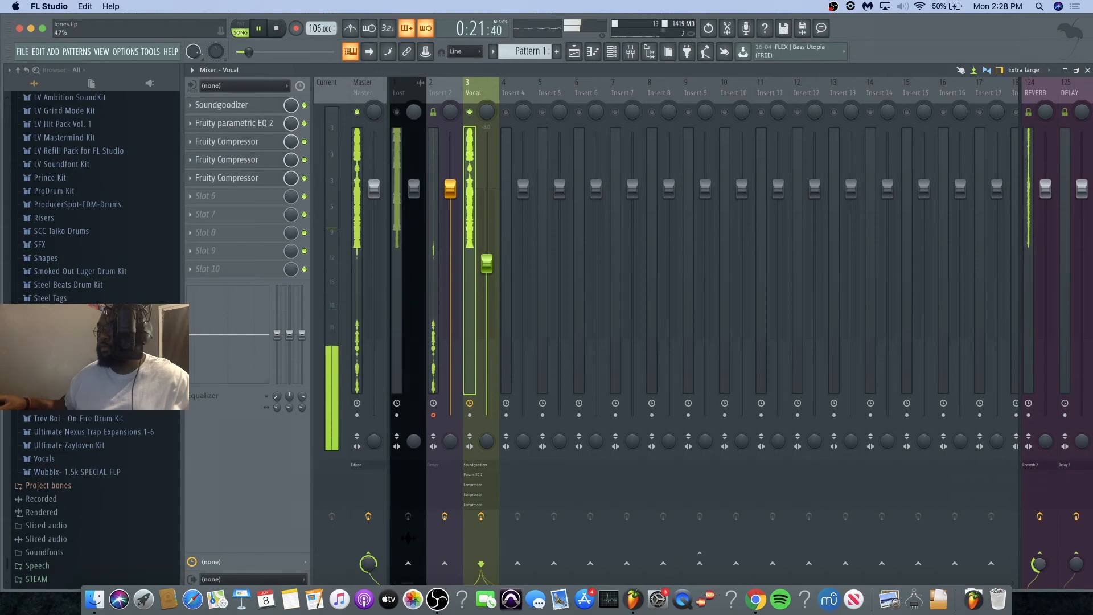
{"action": "key", "text": "space"}
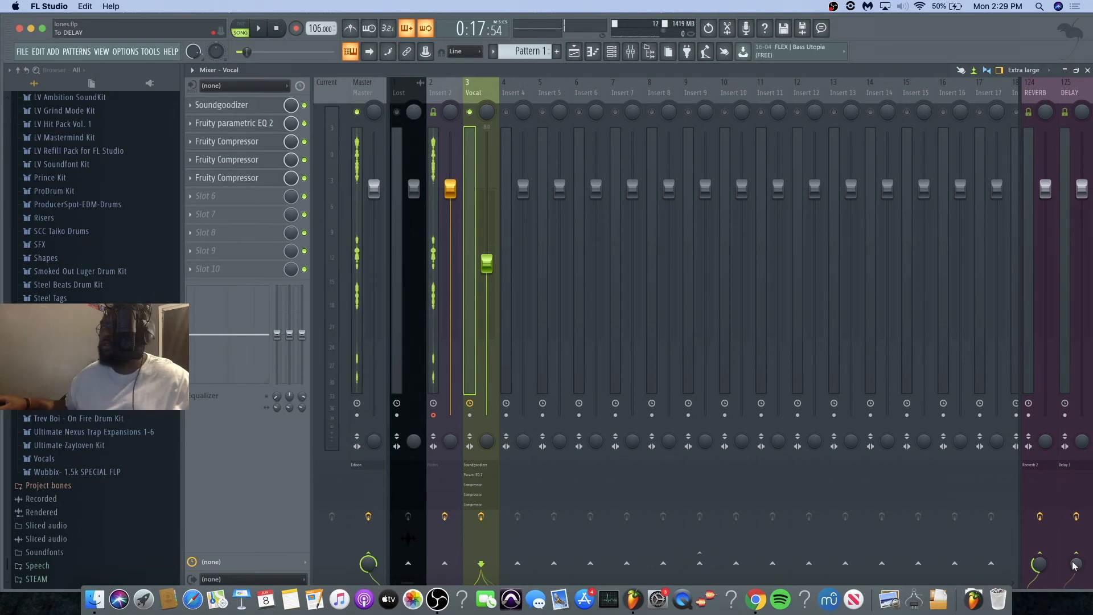
{"action": "left_click_drag", "start_coordinate": [1074, 565], "coordinate": [1075, 553]}
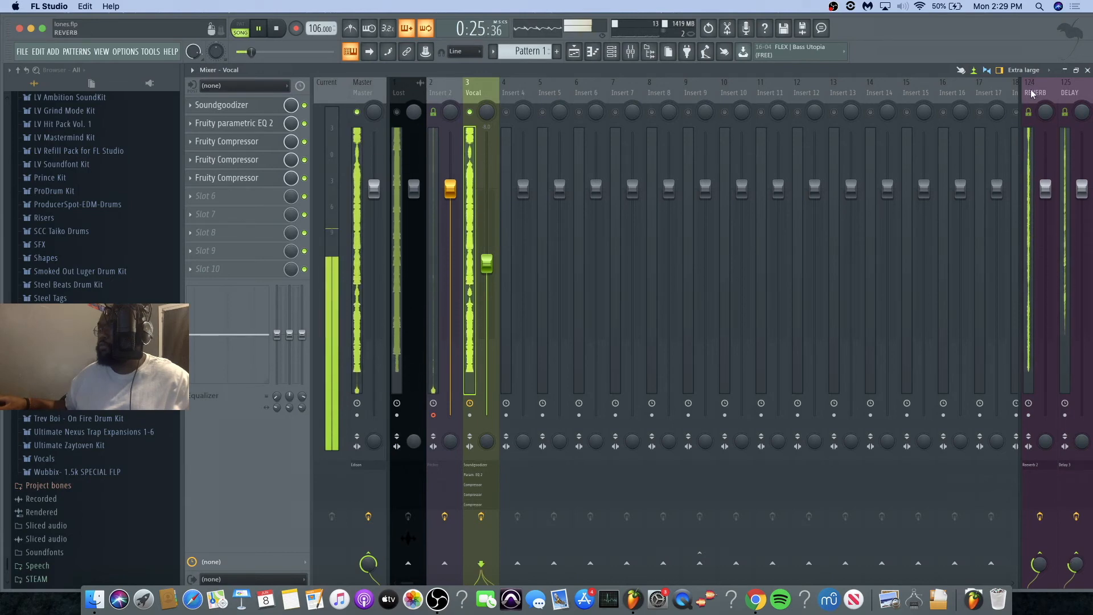
Step: Stop playback, open Fruity Reeverb 2 on the REVERB track, and audition the vocal with its decay time at 15.0 sec
{"action": "key", "text": "space"}
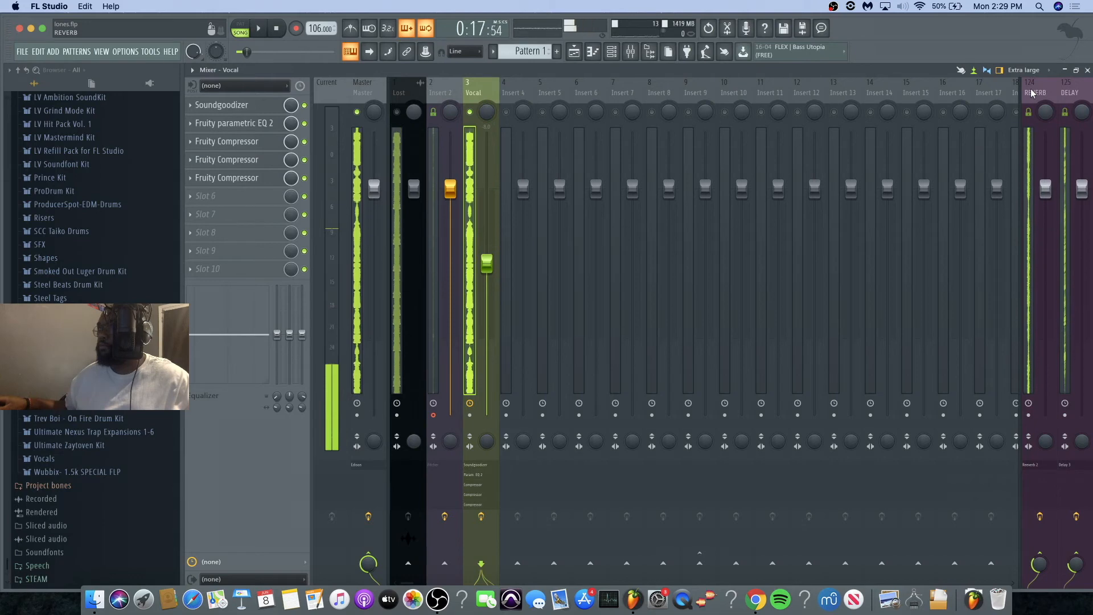
{"action": "left_click", "coordinate": [1033, 93]}
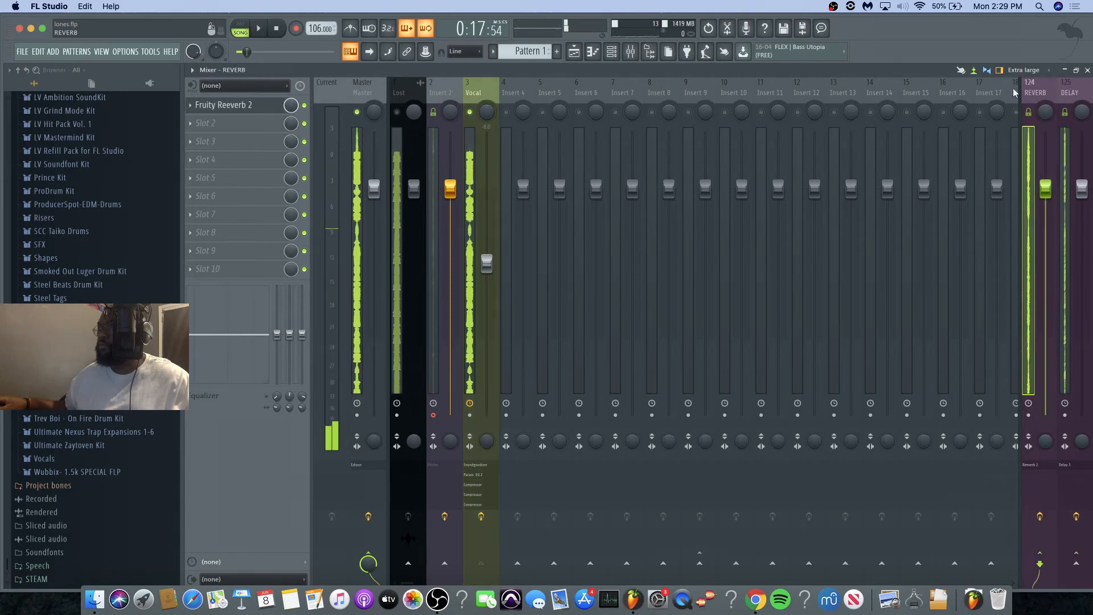
{"action": "left_click", "coordinate": [232, 107]}
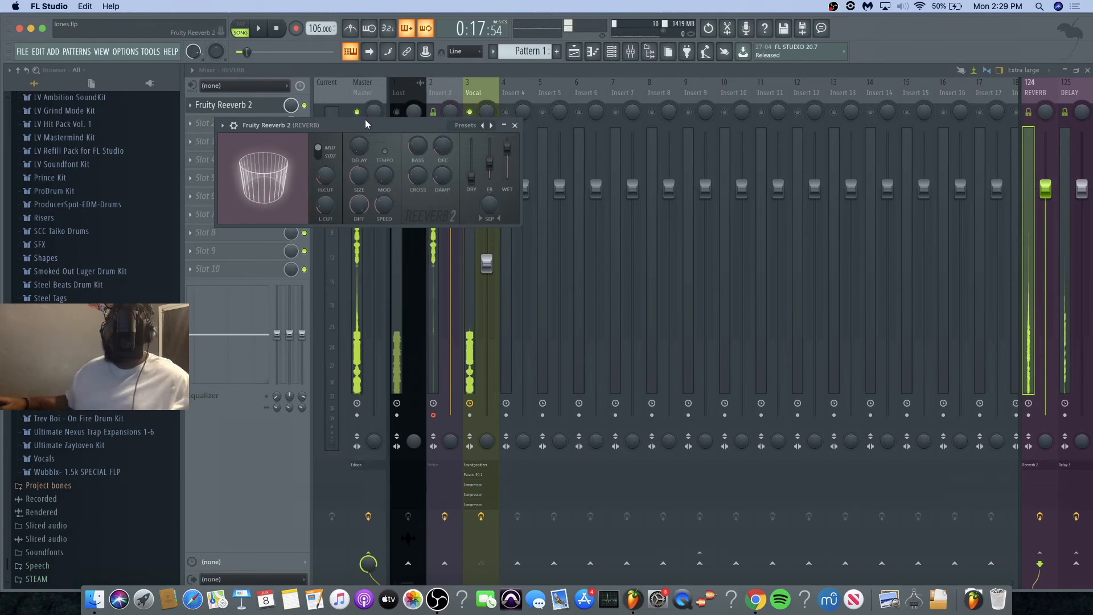
{"action": "left_click_drag", "start_coordinate": [445, 148], "coordinate": [445, 94]}
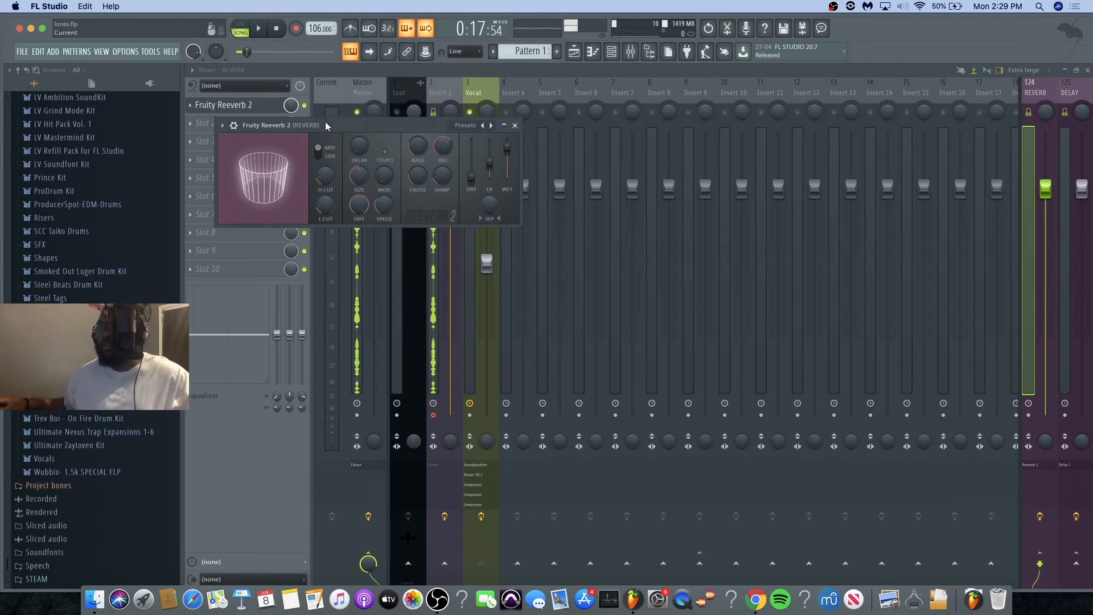
{"action": "left_click_drag", "start_coordinate": [327, 125], "coordinate": [429, 170]}
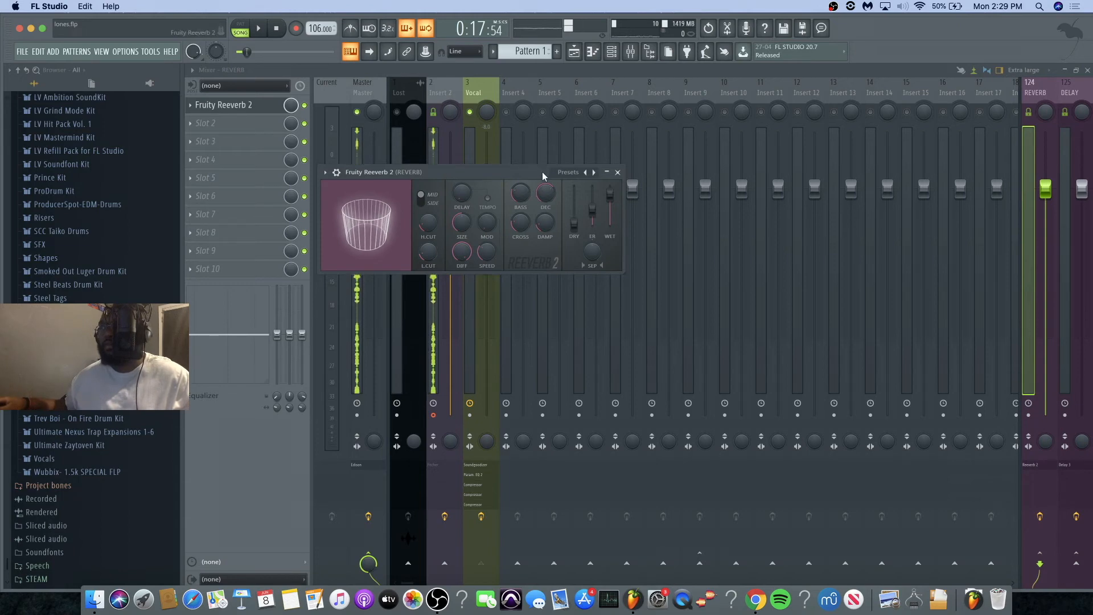
{"action": "left_click_drag", "start_coordinate": [546, 194], "coordinate": [547, 193]}
{"action": "key", "text": "space"}
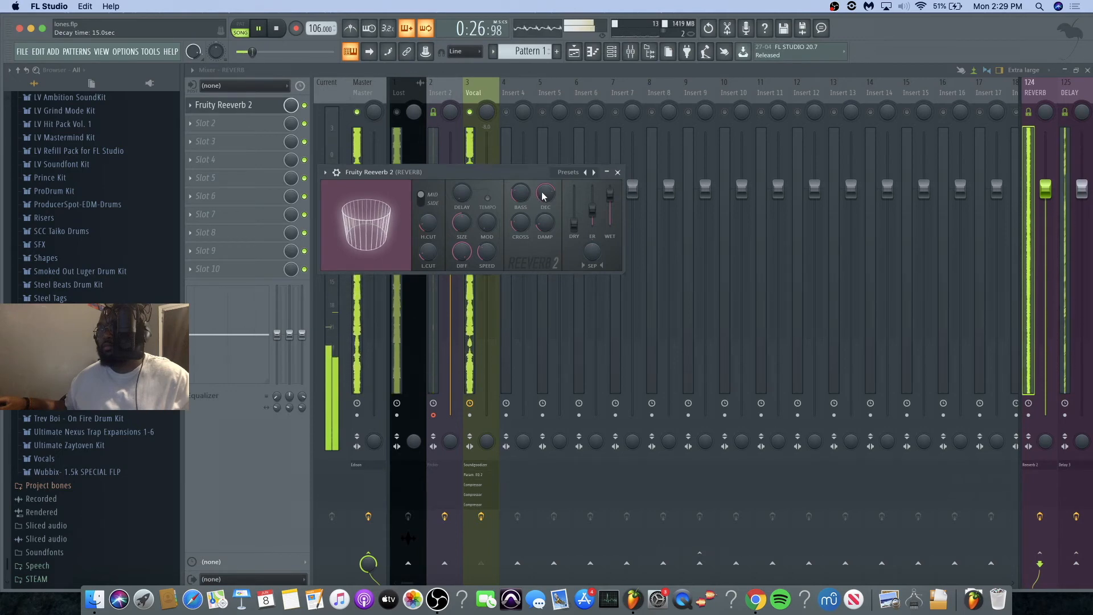
Step: Set the Fruity Reeverb 2 decay time to 2.8 sec and close the plugin
{"action": "scroll", "coordinate": [547, 191], "scroll_direction": "down", "scroll_amount": 10}
{"action": "left_click_drag", "start_coordinate": [540, 195], "coordinate": [541, 193]}
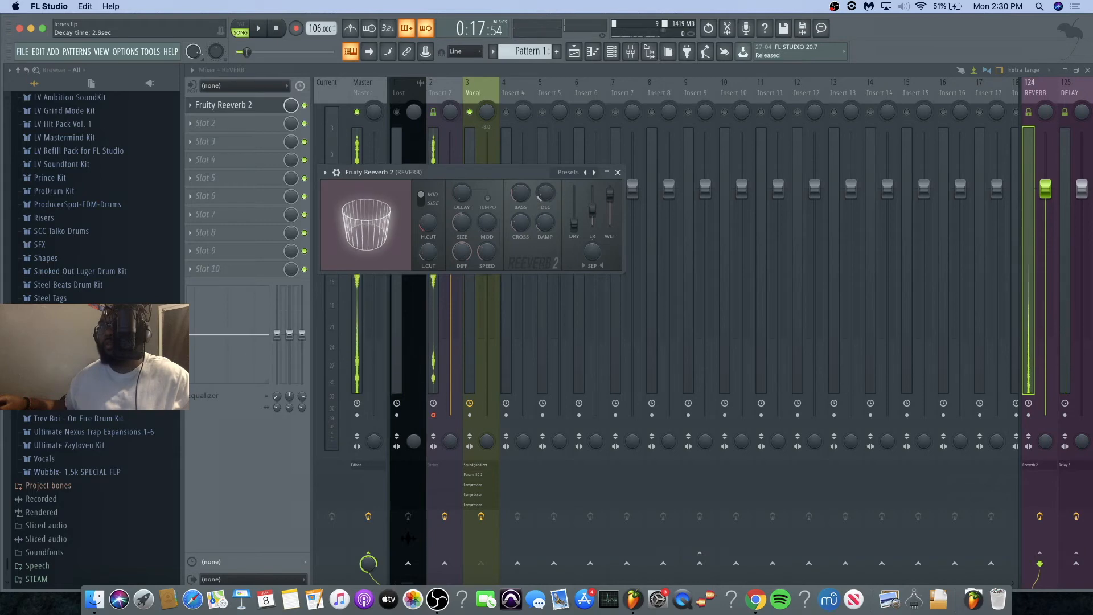
{"action": "left_click", "coordinate": [618, 172]}
Step: Try a high feedback level in Fruity Delay 3 and a raised Vocal send to the DELAY track while listening
{"action": "left_click", "coordinate": [1072, 89]}
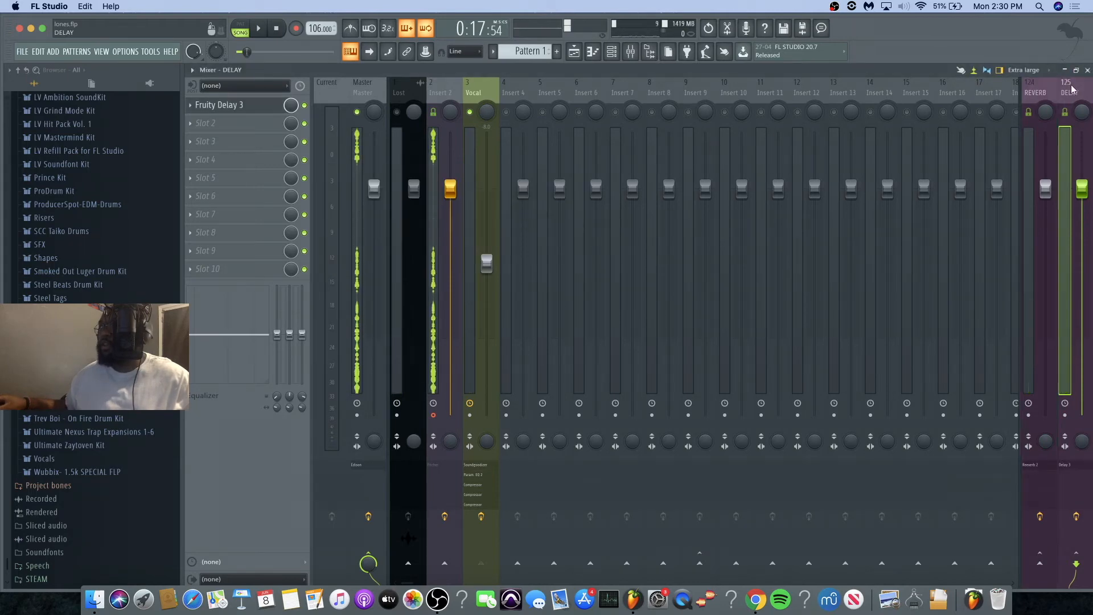
{"action": "left_click", "coordinate": [246, 105]}
{"action": "left_click_drag", "start_coordinate": [482, 198], "coordinate": [439, 95]}
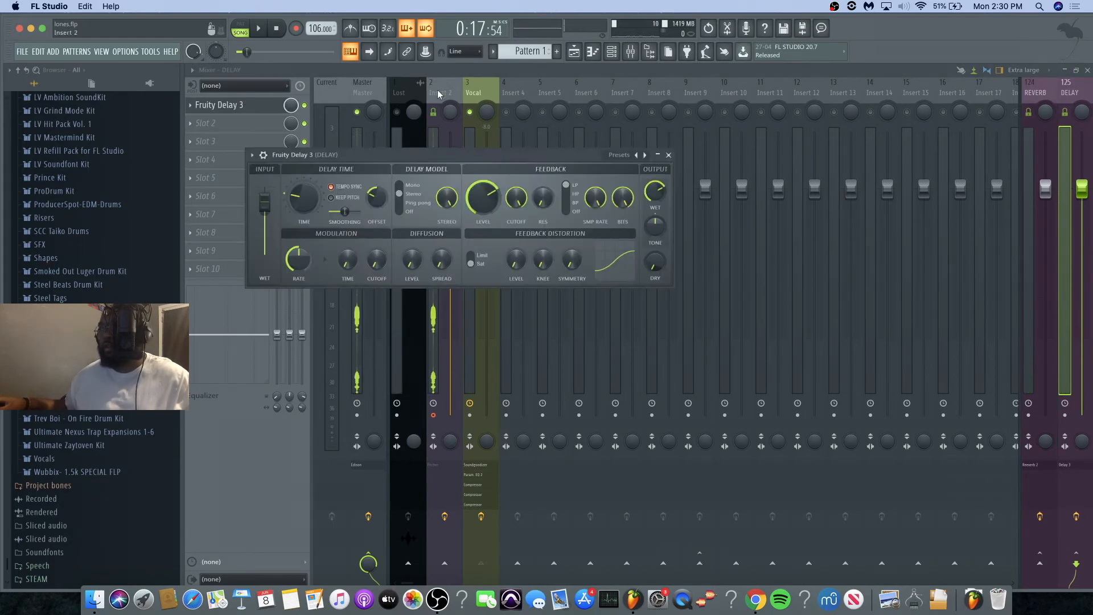
{"action": "left_click", "coordinate": [470, 86]}
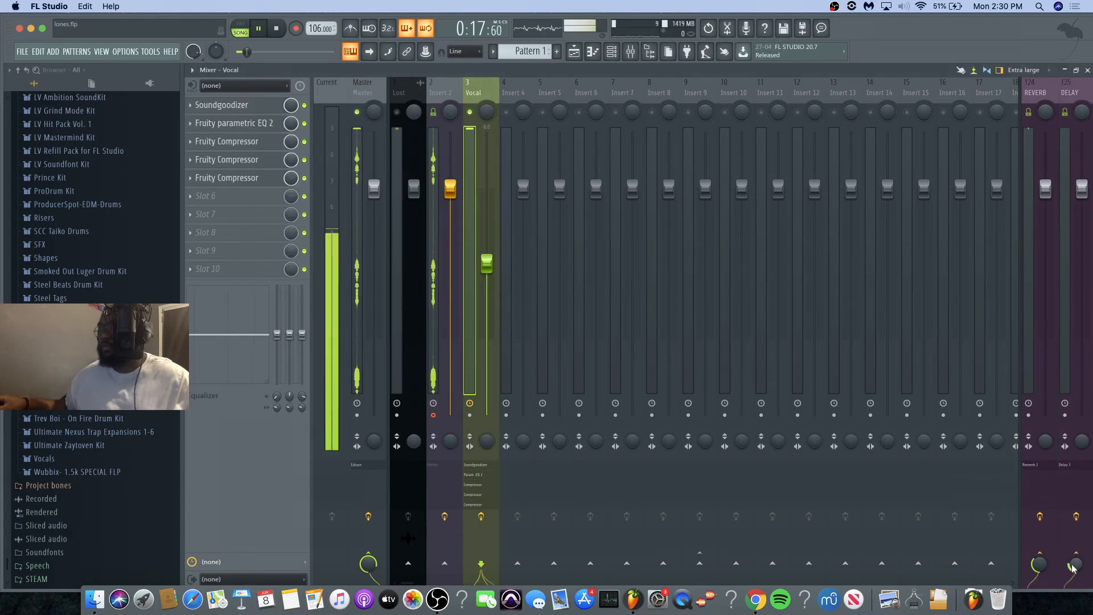
{"action": "left_click_drag", "start_coordinate": [1074, 568], "coordinate": [1074, 557]}
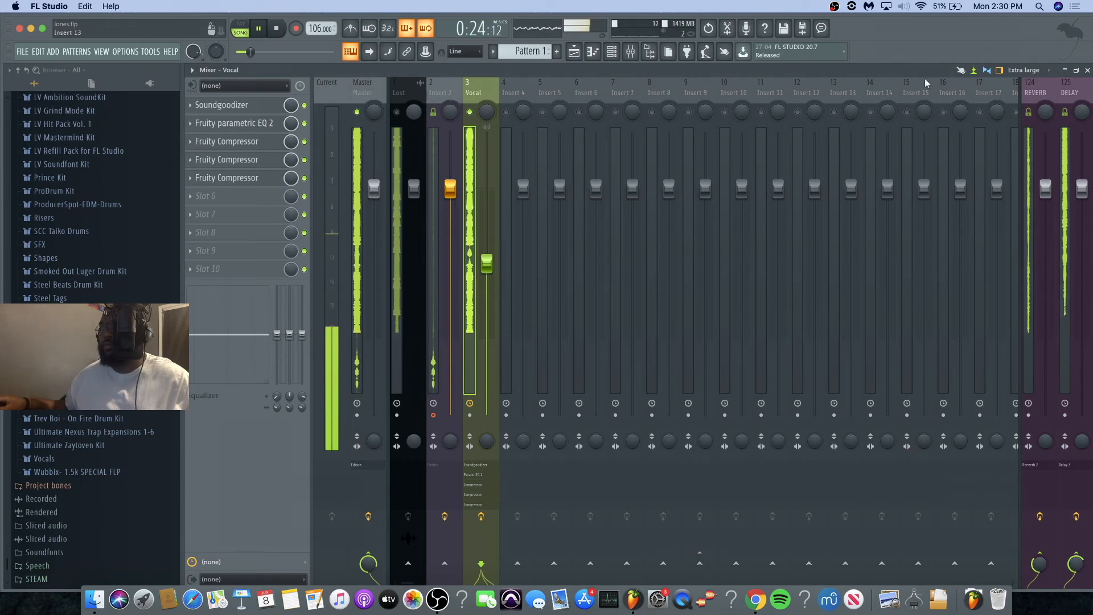
{"action": "key", "text": "space"}
Step: In Fruity Delay 3 on the DELAY track, lower the input wet and feedback levels and set output wet to 59.6%
{"action": "left_click", "coordinate": [1078, 98]}
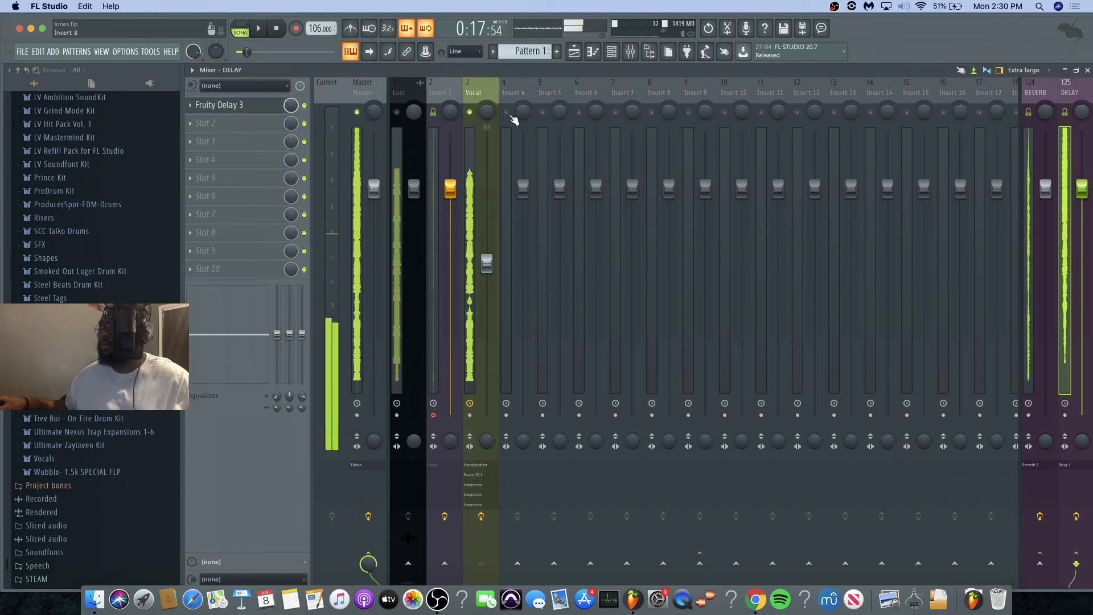
{"action": "left_click", "coordinate": [235, 105]}
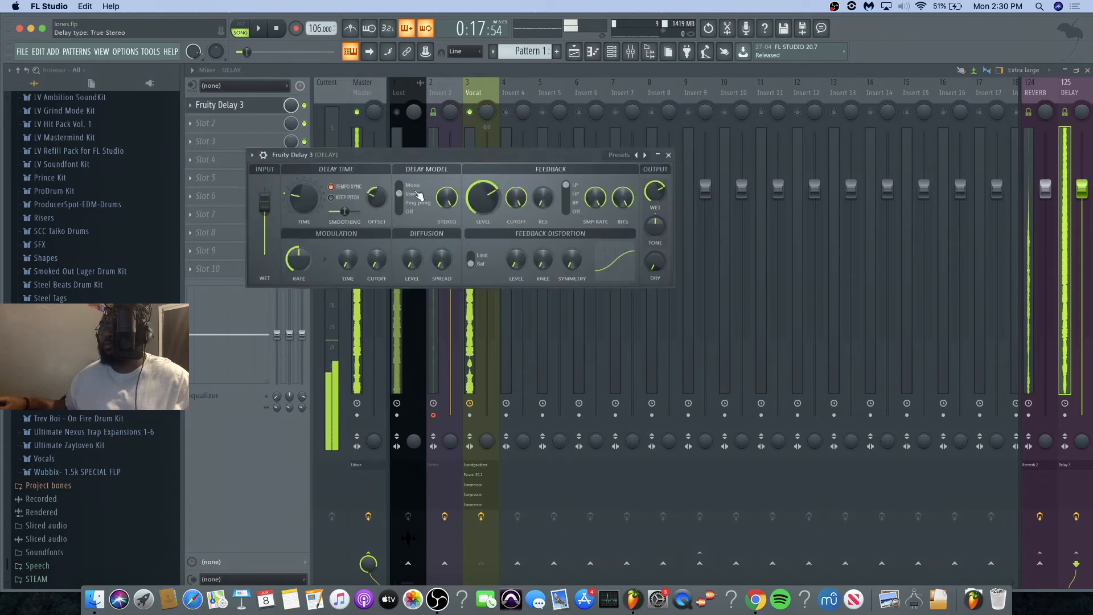
{"action": "left_click_drag", "start_coordinate": [264, 202], "coordinate": [264, 218]}
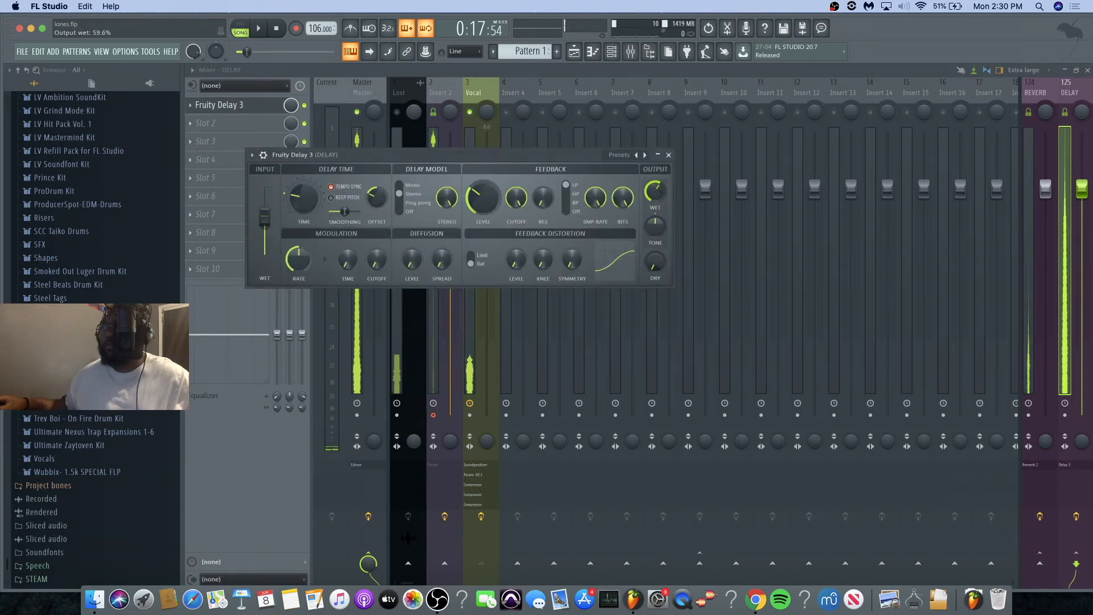
Step: Set the Vocal track's DELAY send to 39% while auditioning the vocal
{"action": "left_click", "coordinate": [472, 85]}
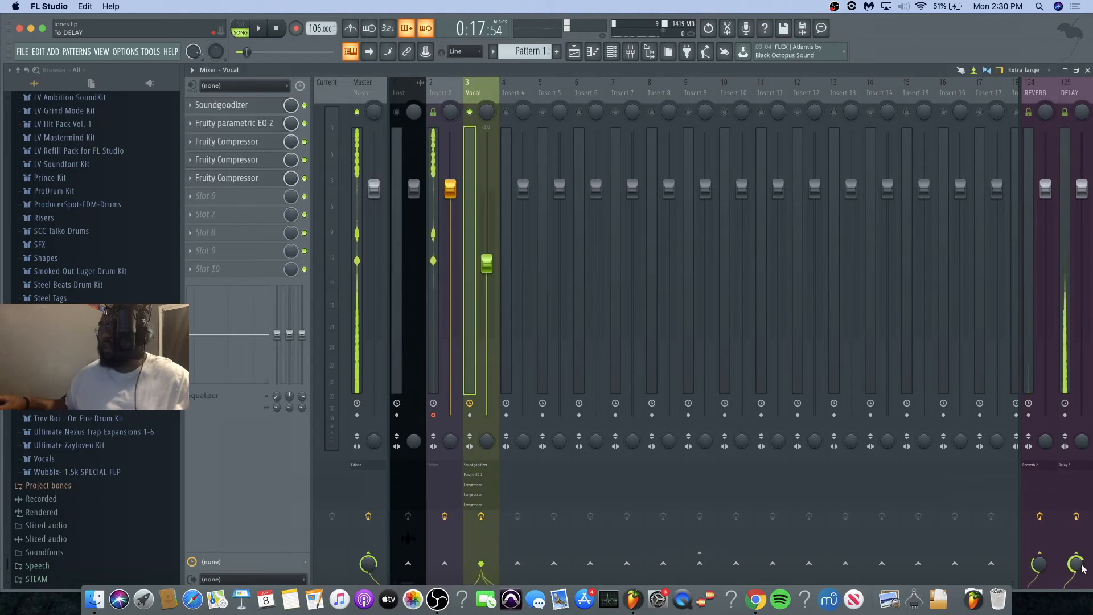
{"action": "left_click_drag", "start_coordinate": [1075, 568], "coordinate": [1076, 566]}
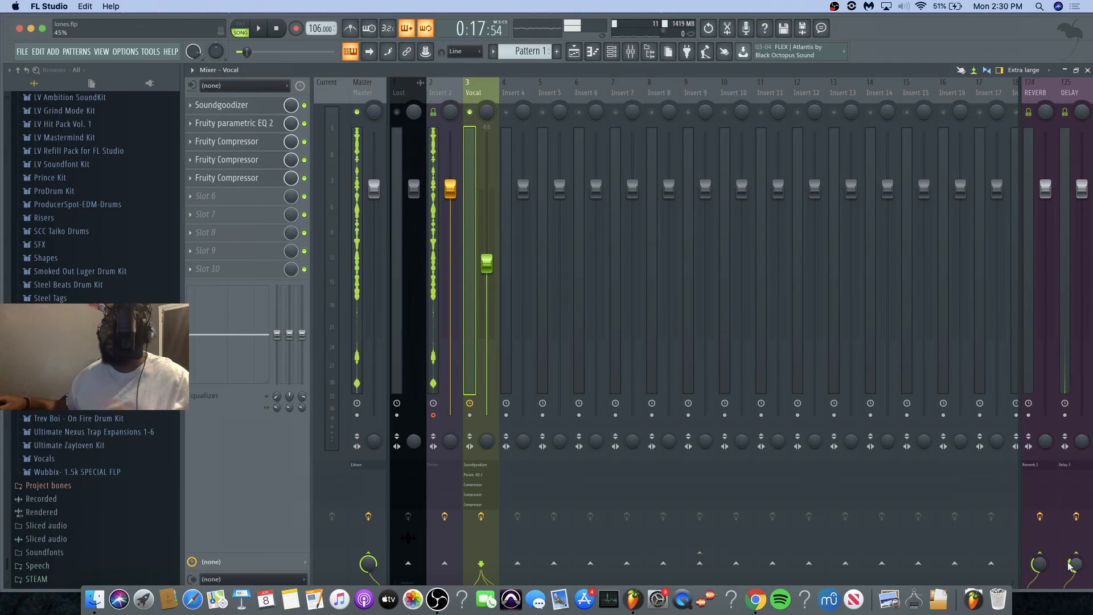
{"action": "key", "text": "space"}
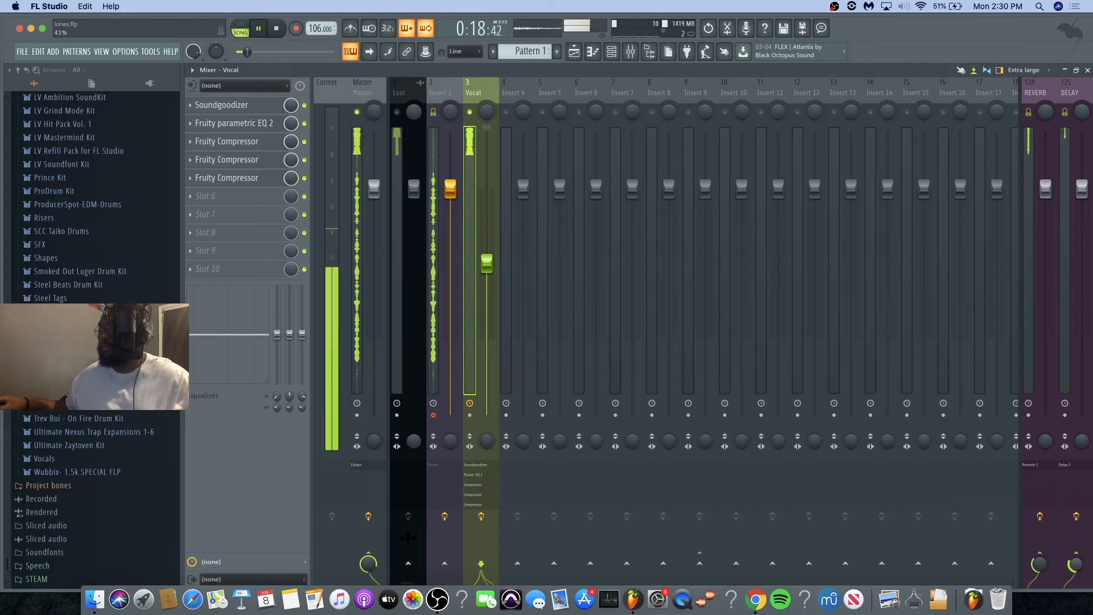
{"action": "left_click_drag", "start_coordinate": [1076, 566], "coordinate": [1075, 570]}
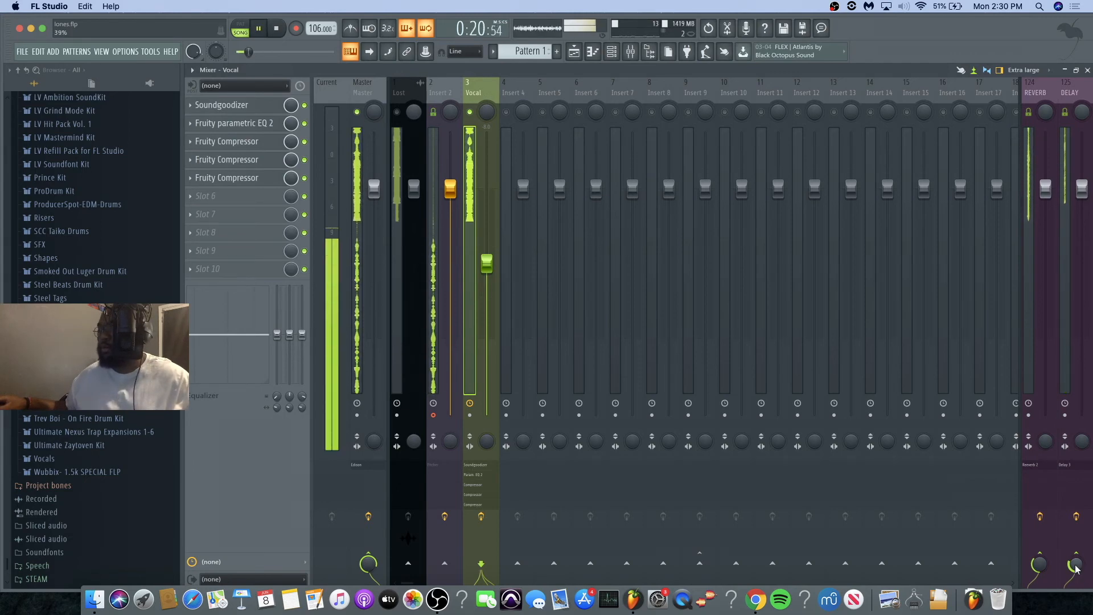
{"action": "key", "text": "space"}
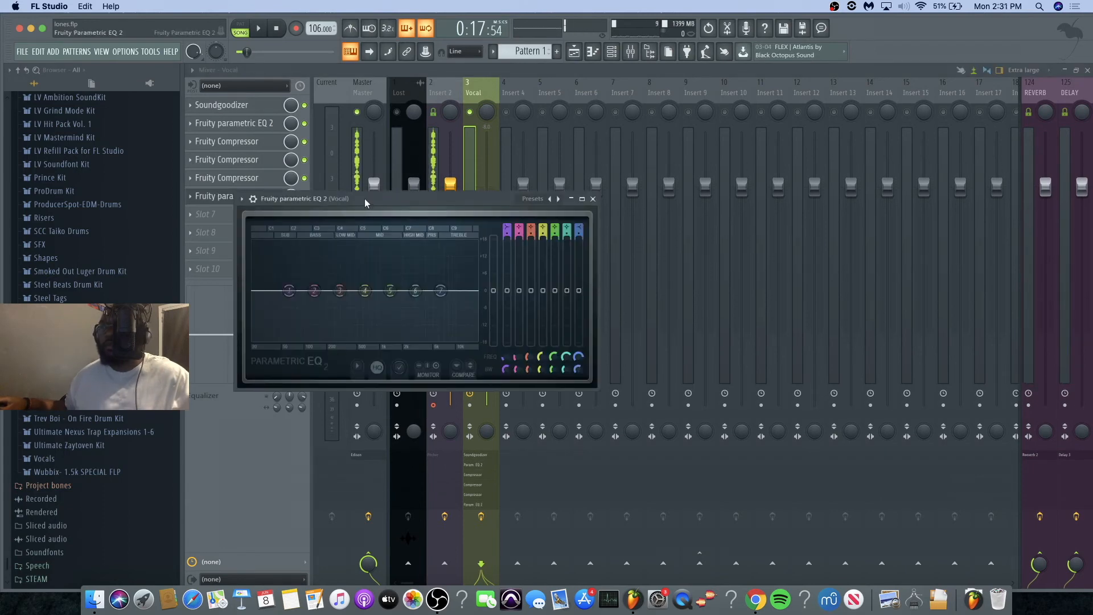
Step: Compare the new slot 6 Fruity Parametric EQ 2 with the slot 2 equalizer's high-pass curve on the Vocal track
{"action": "left_click_drag", "start_coordinate": [364, 195], "coordinate": [442, 217]}
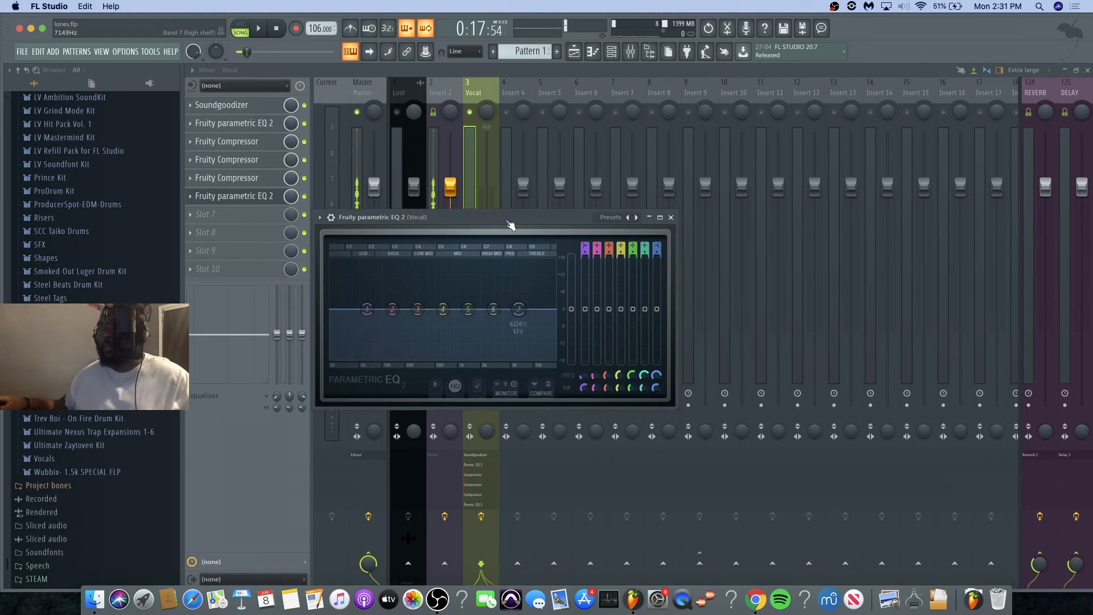
{"action": "left_click", "coordinate": [234, 123]}
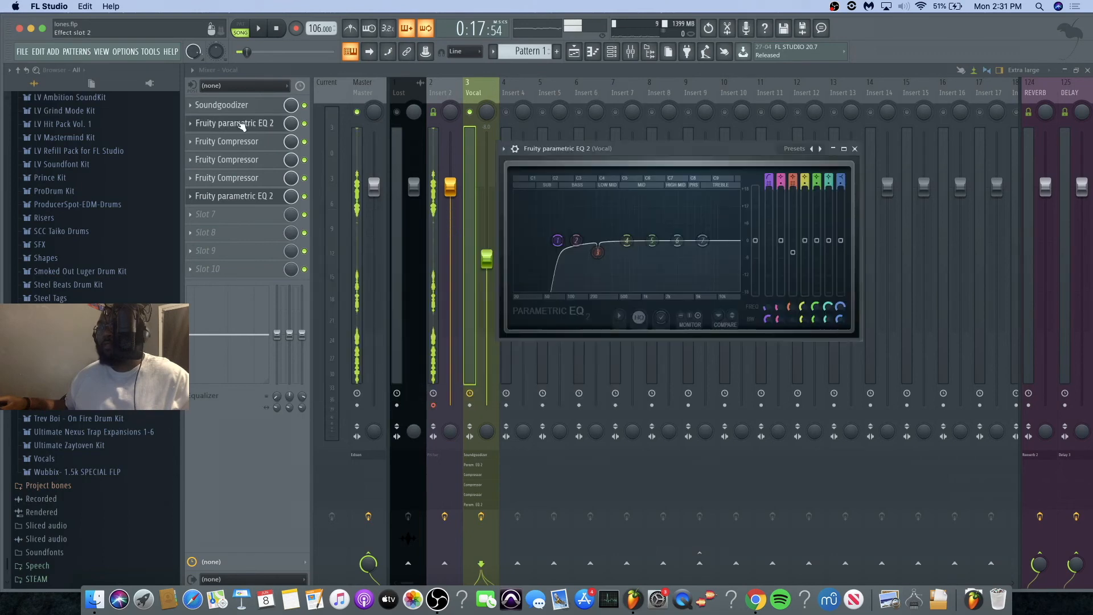
{"action": "left_click_drag", "start_coordinate": [552, 151], "coordinate": [462, 202]}
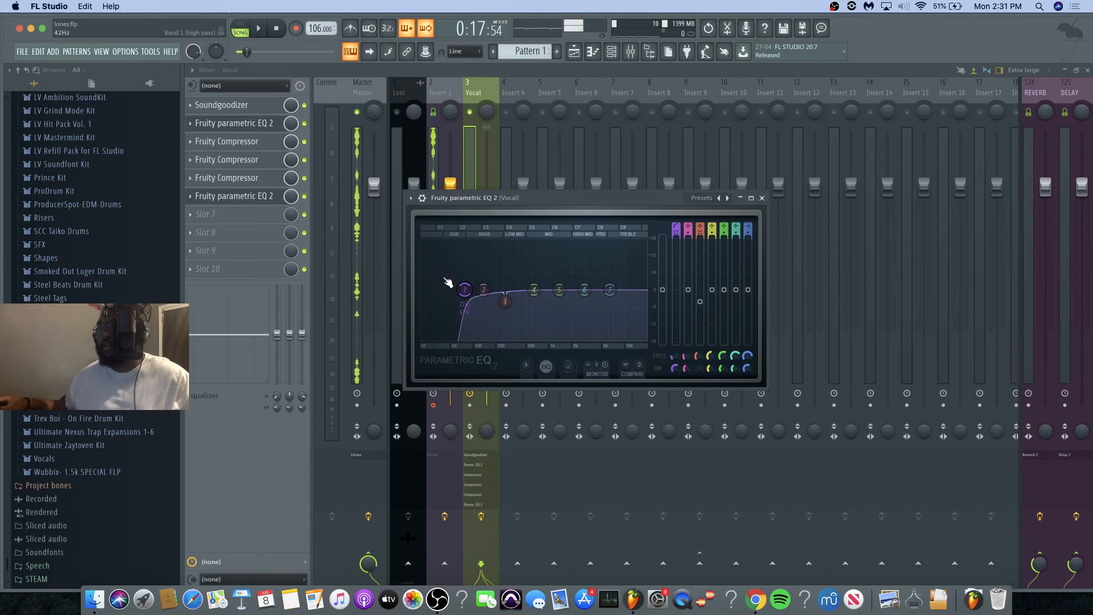
{"action": "left_click", "coordinate": [228, 123]}
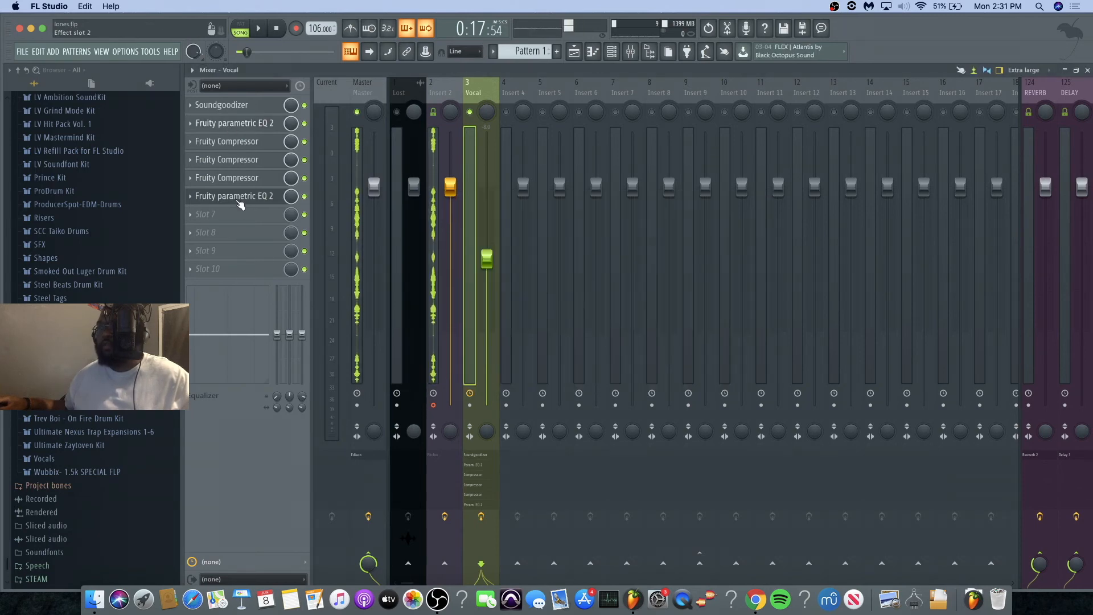
Step: In the slot 6 Fruity Parametric EQ 2, boost the band 1 and band 7 shelves, moving band 7 higher in frequency during playback
{"action": "left_click", "coordinate": [238, 199]}
{"action": "left_click_drag", "start_coordinate": [368, 300], "coordinate": [432, 296]}
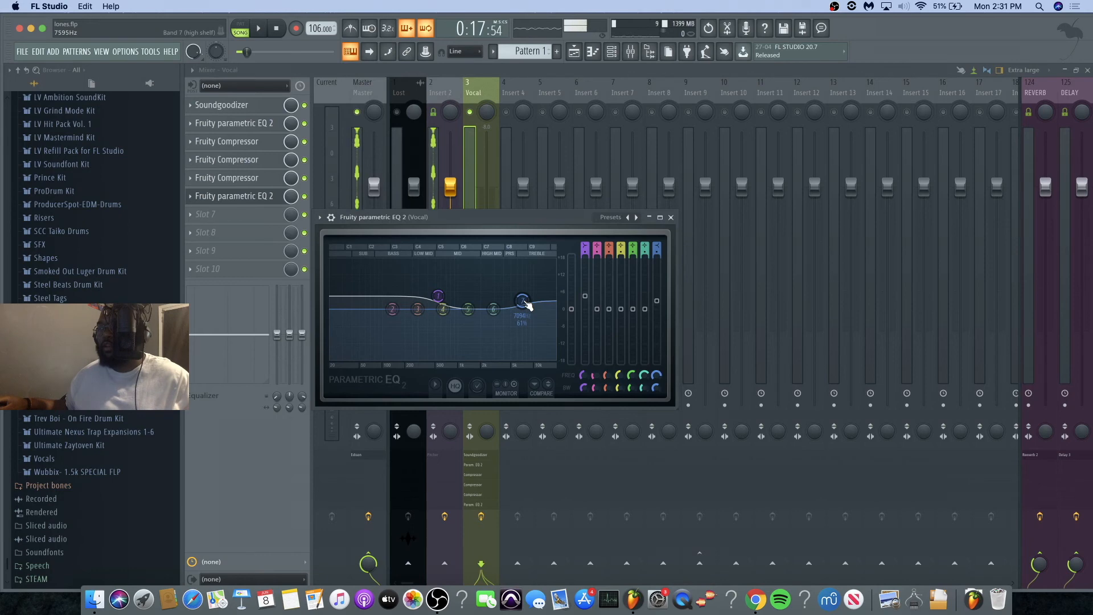
{"action": "left_click_drag", "start_coordinate": [523, 300], "coordinate": [525, 297]}
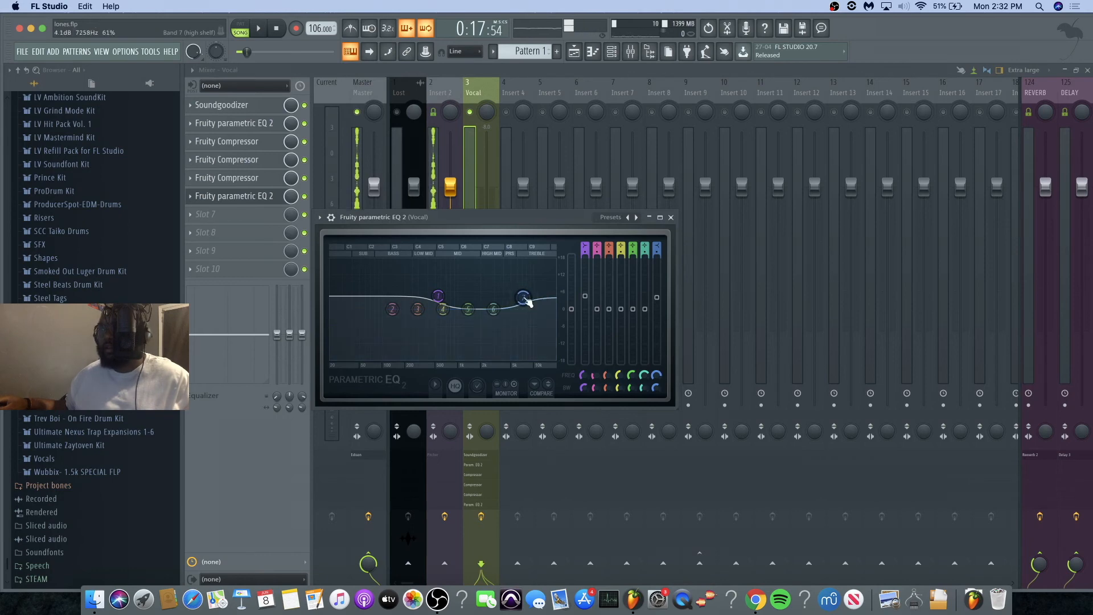
{"action": "key", "text": "space"}
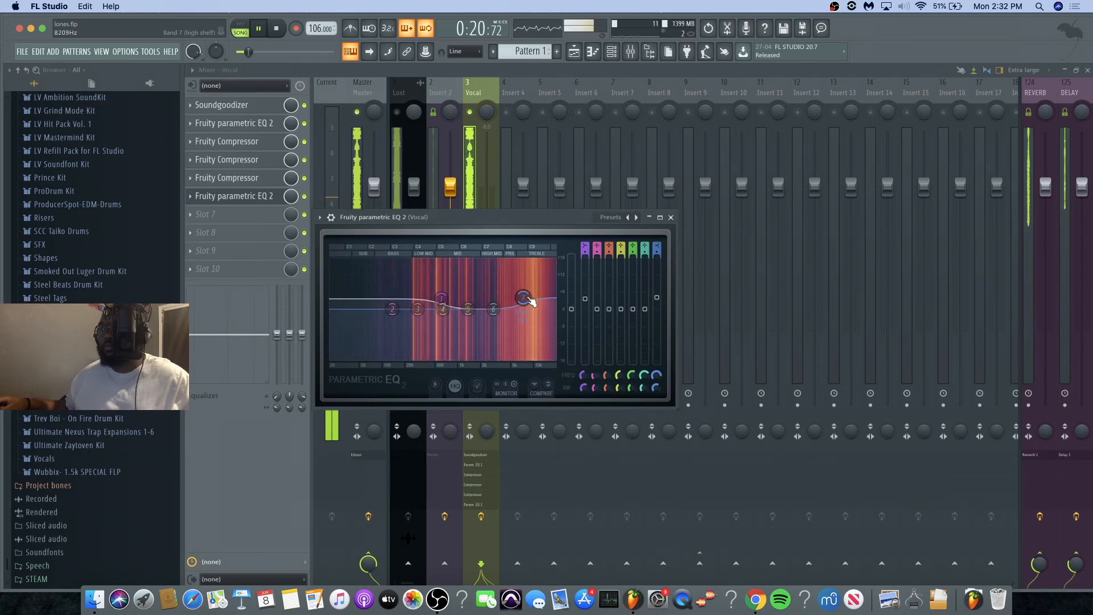
{"action": "left_click_drag", "start_coordinate": [522, 297], "coordinate": [538, 304]}
{"action": "key", "text": "space"}
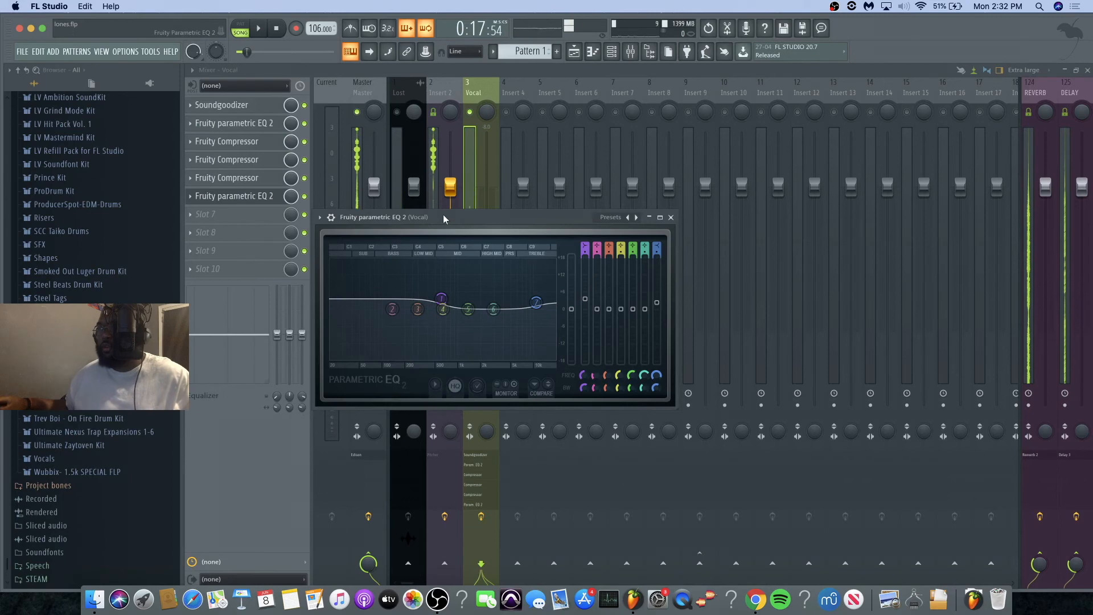
Step: Reduce both shelf boosts in the slot 6 equalizer, placing band 7 at 10548 Hz, and close it
{"action": "left_click_drag", "start_coordinate": [536, 302], "coordinate": [535, 306]}
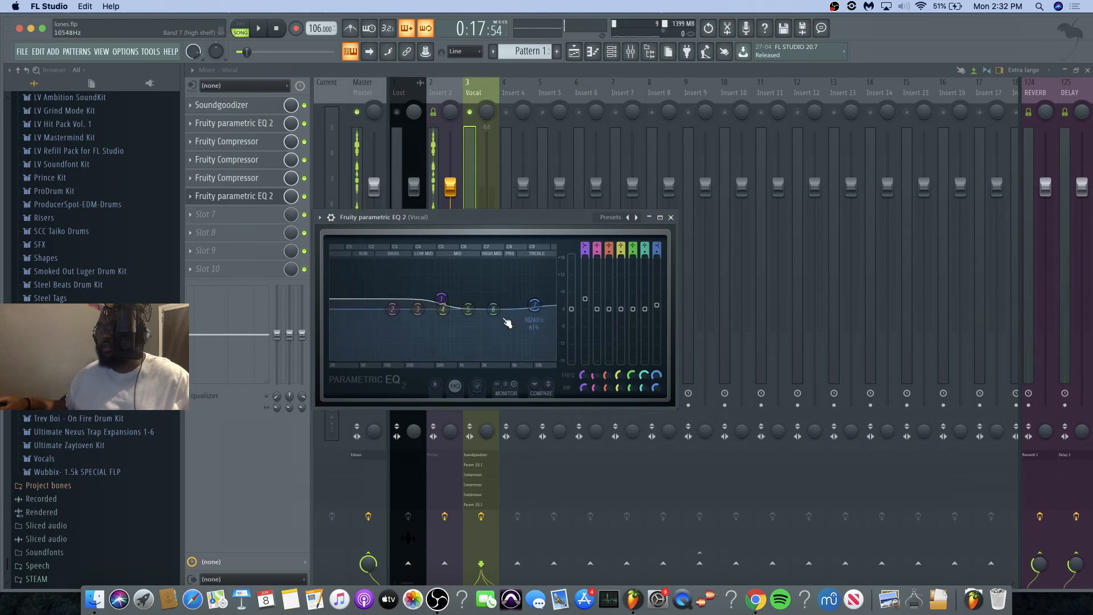
{"action": "left_click_drag", "start_coordinate": [444, 302], "coordinate": [441, 308]}
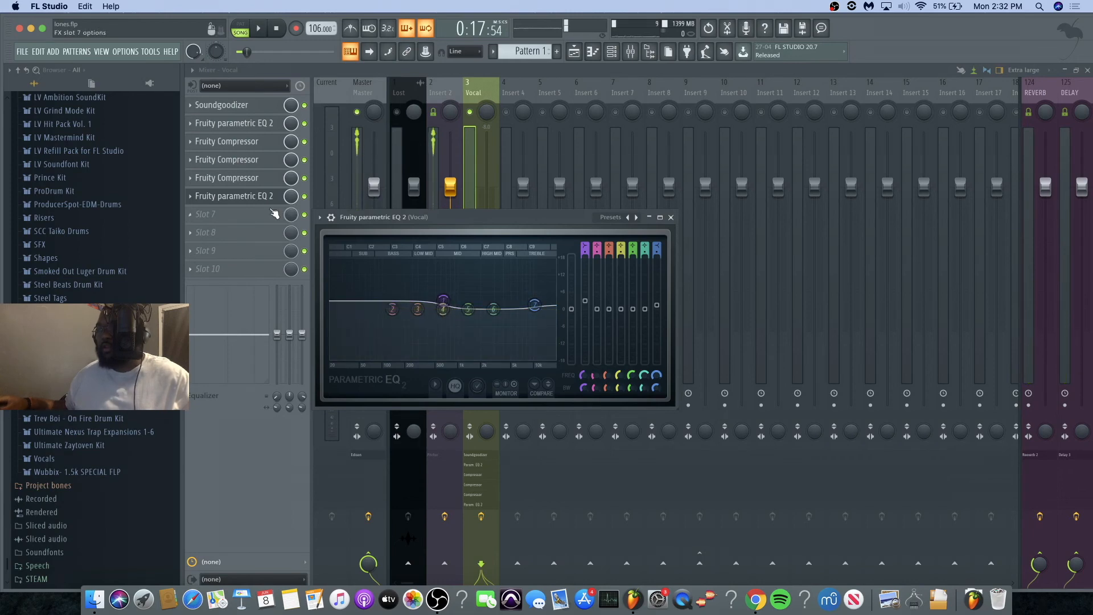
{"action": "left_click", "coordinate": [215, 197]}
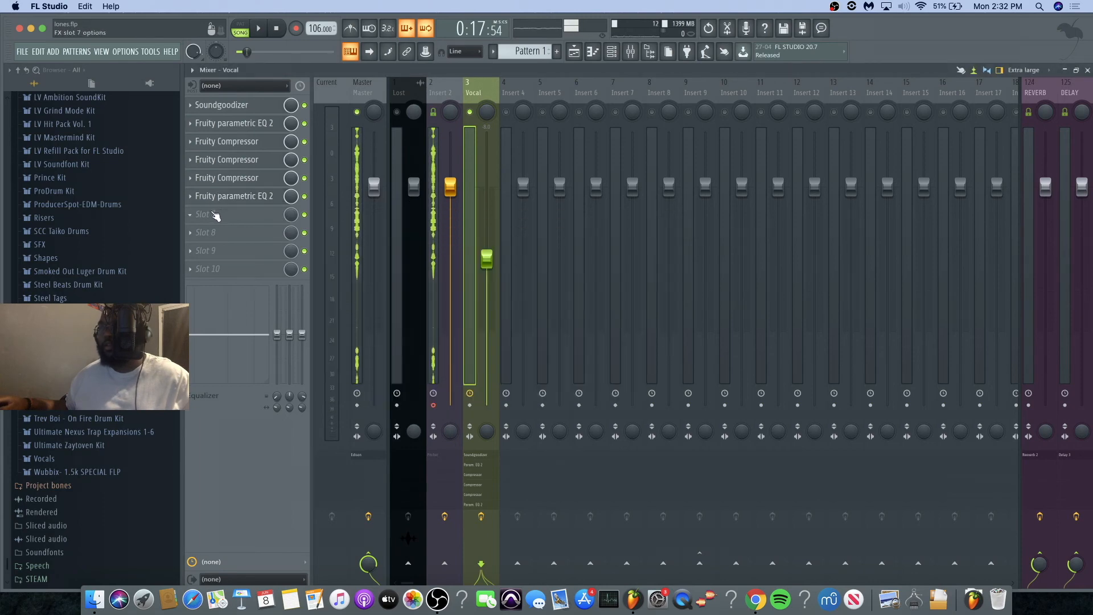
Step: Add Fruity Parametric EQ 2 to the Vocal track's slot 7 and boost its band 1 low shelf and band 7 high shelf around 8797 Hz
{"action": "left_click", "coordinate": [216, 215]}
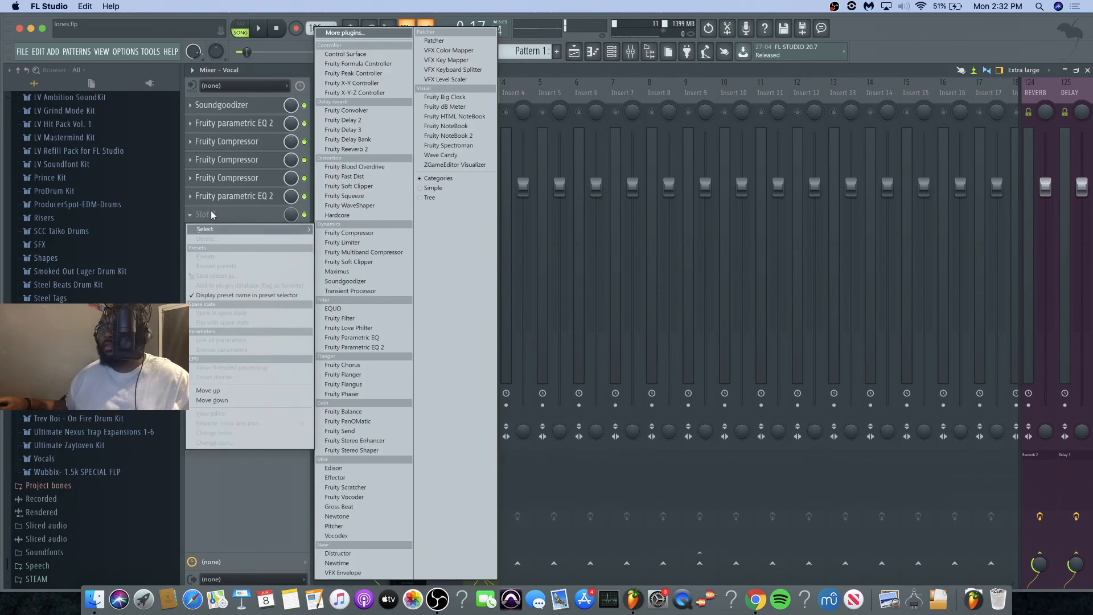
{"action": "left_click", "coordinate": [360, 346]}
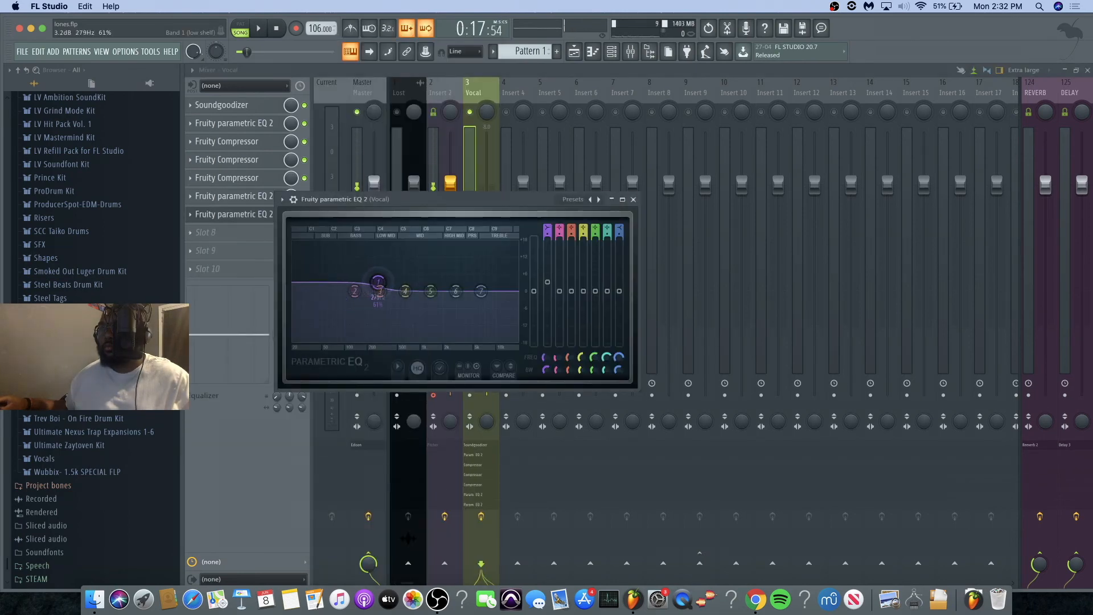
{"action": "key", "text": "space"}
{"action": "left_click_drag", "start_coordinate": [394, 280], "coordinate": [489, 286]}
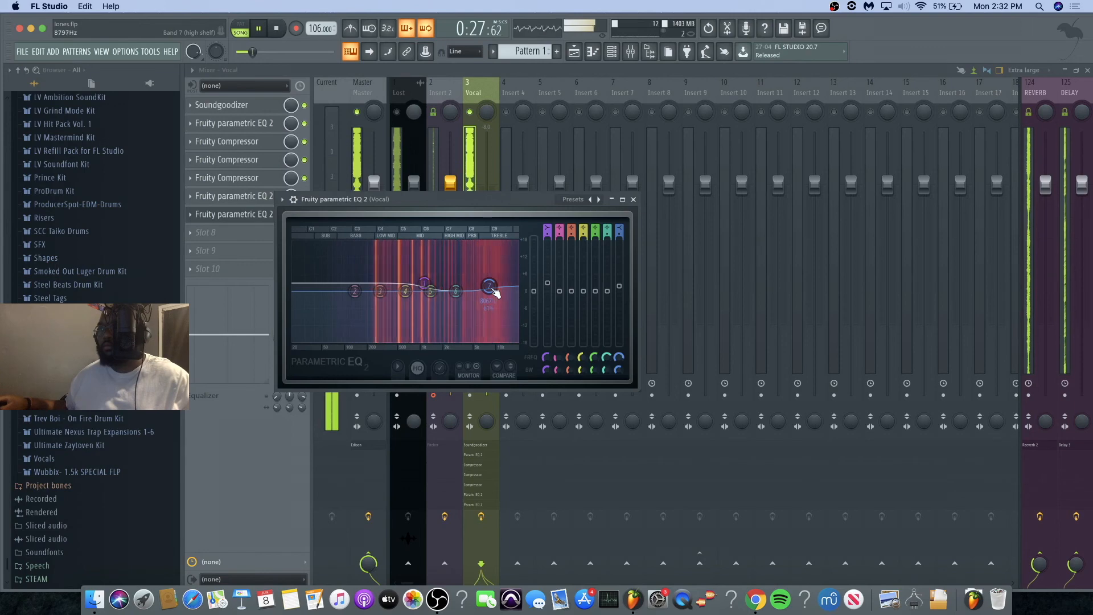
{"action": "key", "text": "space"}
Step: Load Maximus with the De-esser split-band preset in the Vocal track's slot 8 and raise its low band frequency to just above 5 kHz
{"action": "left_click", "coordinate": [468, 95]}
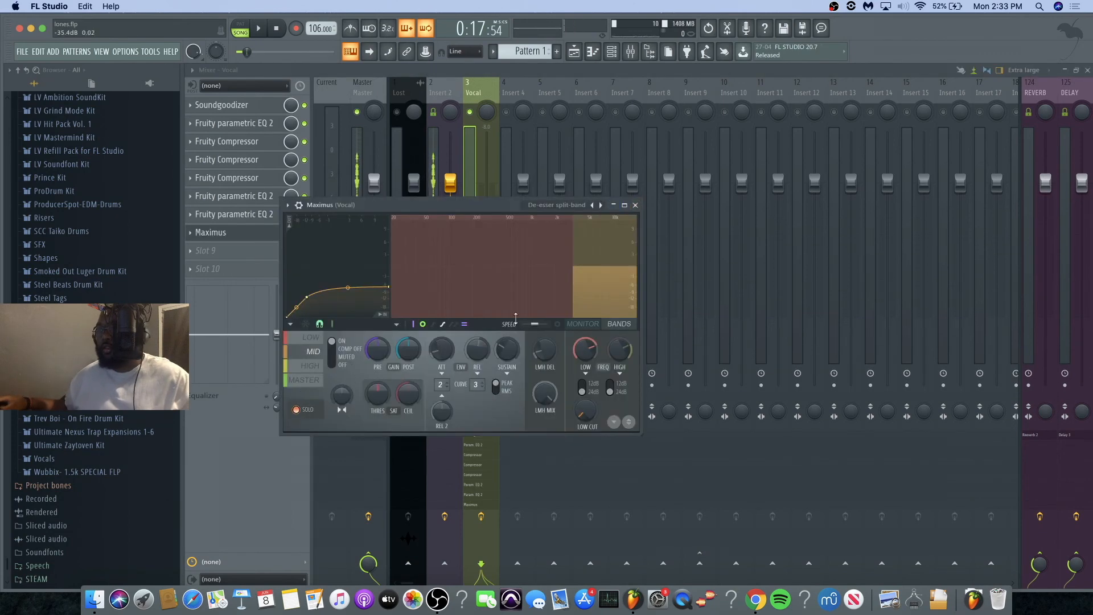
{"action": "left_click", "coordinate": [559, 324]}
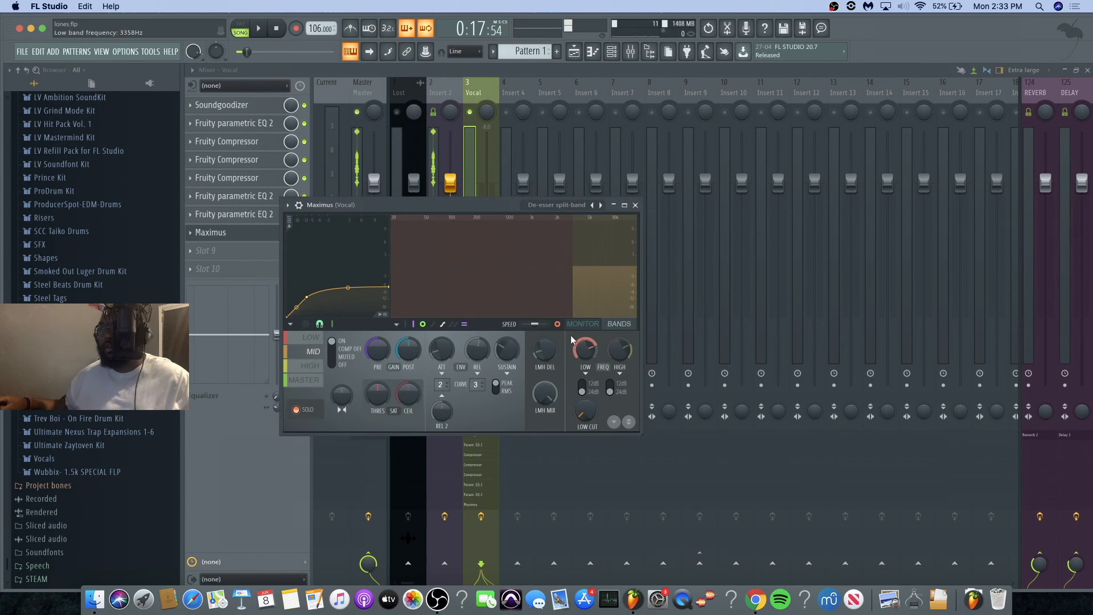
{"action": "key", "text": "space"}
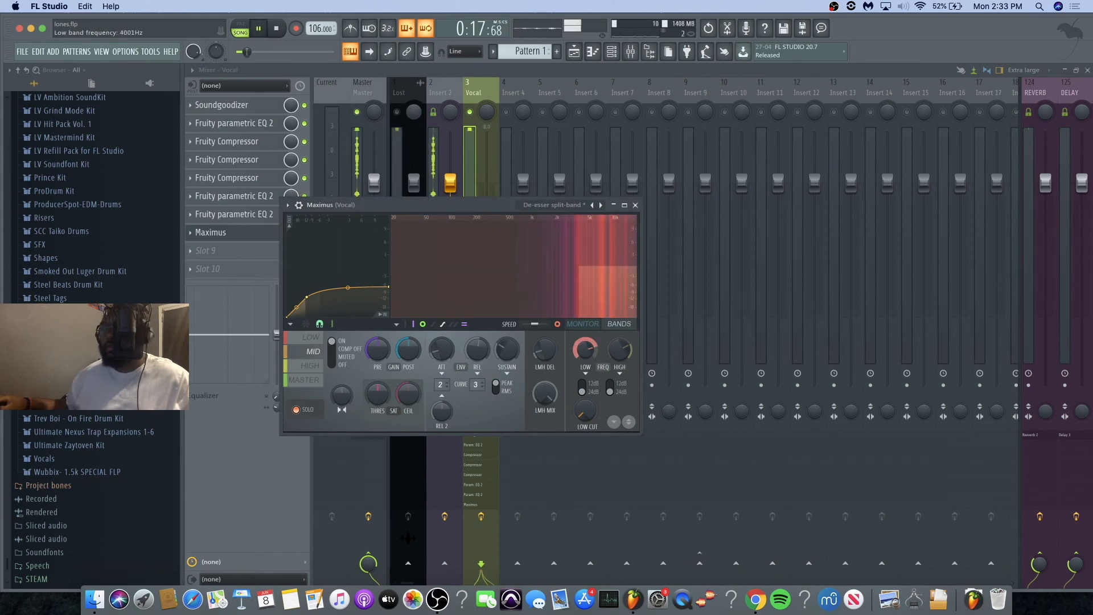
{"action": "left_click_drag", "start_coordinate": [585, 349], "coordinate": [586, 342]}
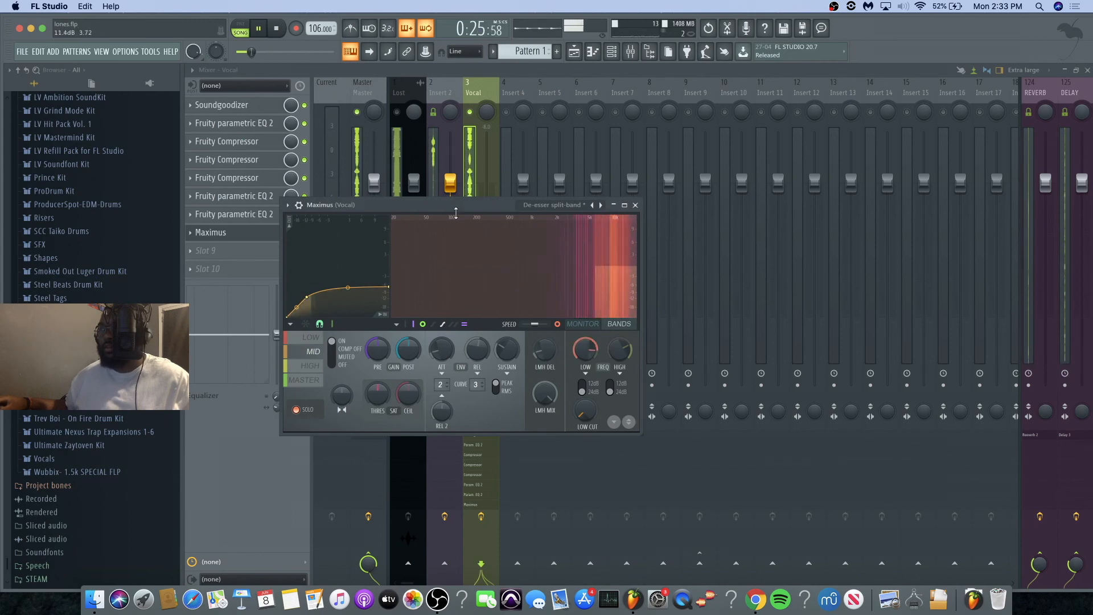
{"action": "key", "text": "space"}
Step: Enlarge Maximus and strengthen the de-essing by lowering the end point and the first curve point of the mid band's envelope
{"action": "left_click_drag", "start_coordinate": [629, 206], "coordinate": [709, 195]}
{"action": "left_click", "coordinate": [705, 193]}
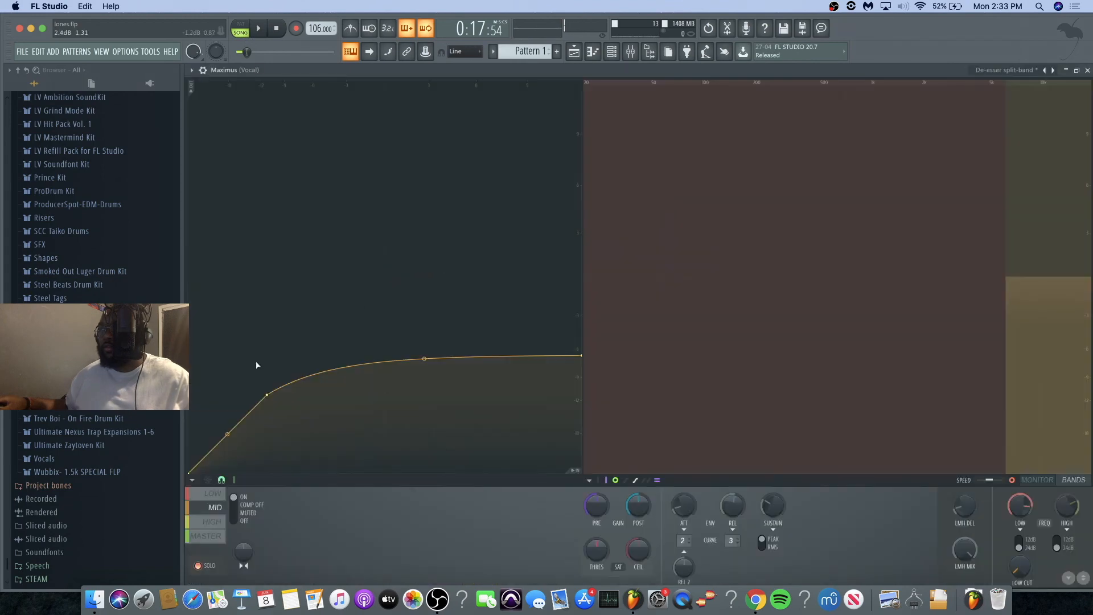
{"action": "left_click_drag", "start_coordinate": [584, 357], "coordinate": [588, 400]}
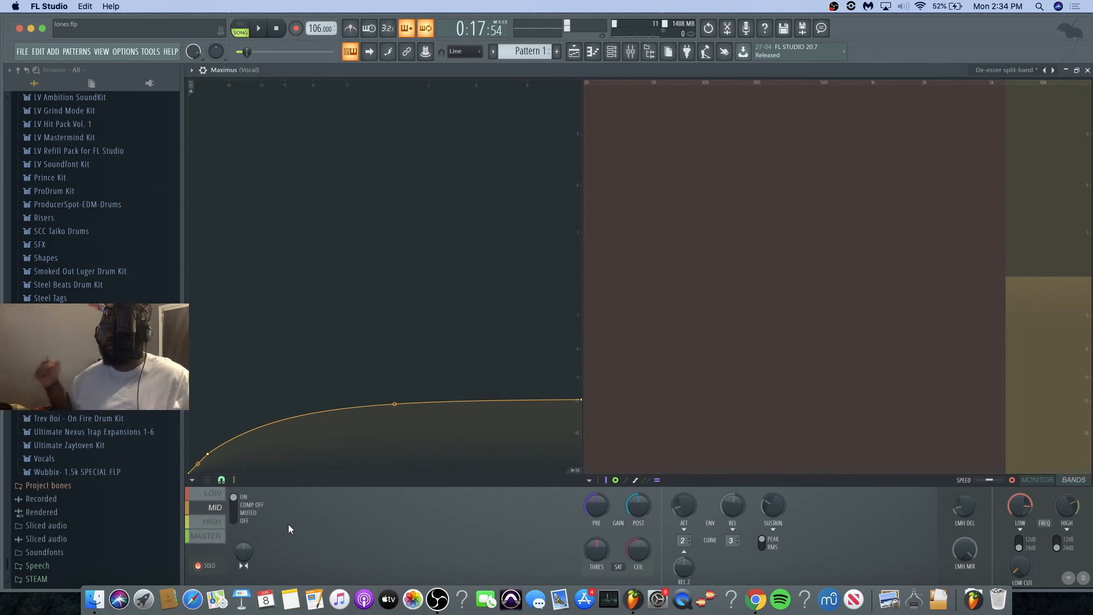
{"action": "left_click_drag", "start_coordinate": [208, 453], "coordinate": [204, 459]}
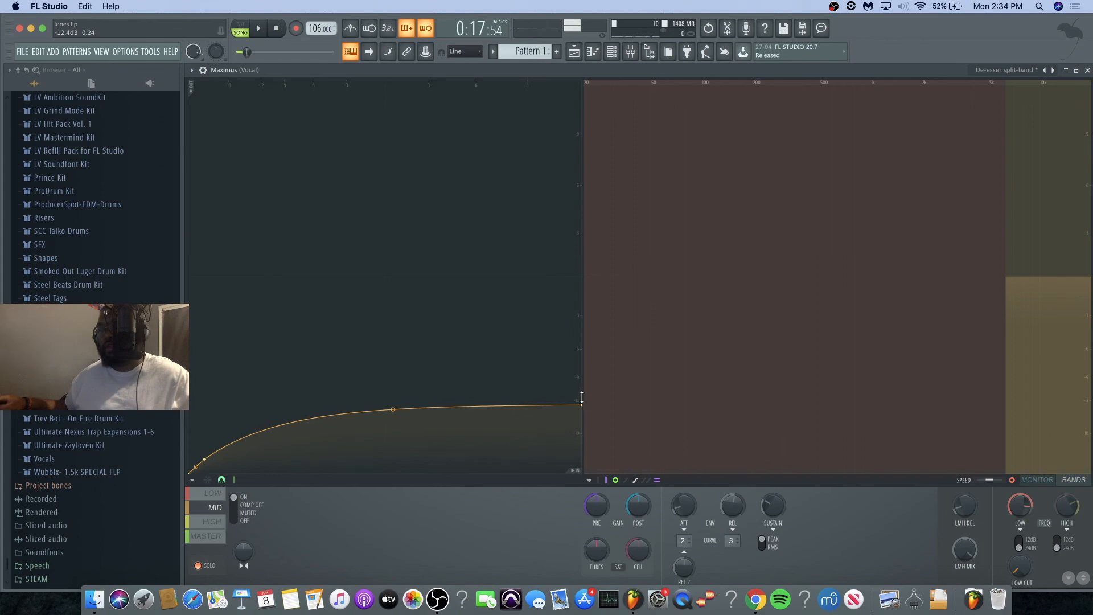
Step: Display the Maximus master band and play the vocal through the mixer to judge the de-essing
{"action": "left_click", "coordinate": [208, 535]}
{"action": "key", "text": "space"}
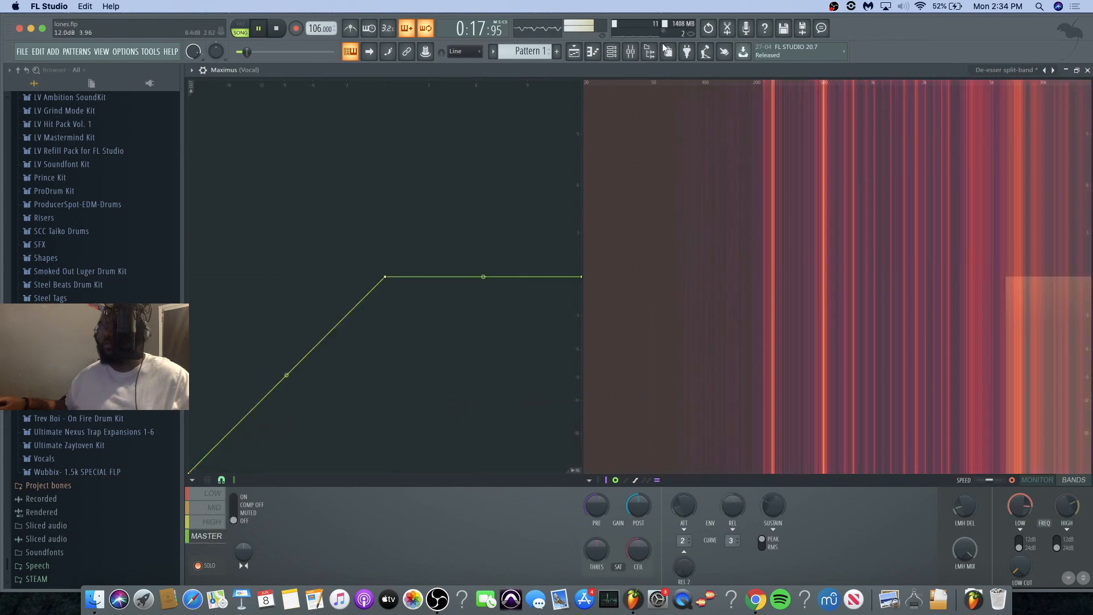
{"action": "left_click", "coordinate": [632, 51]}
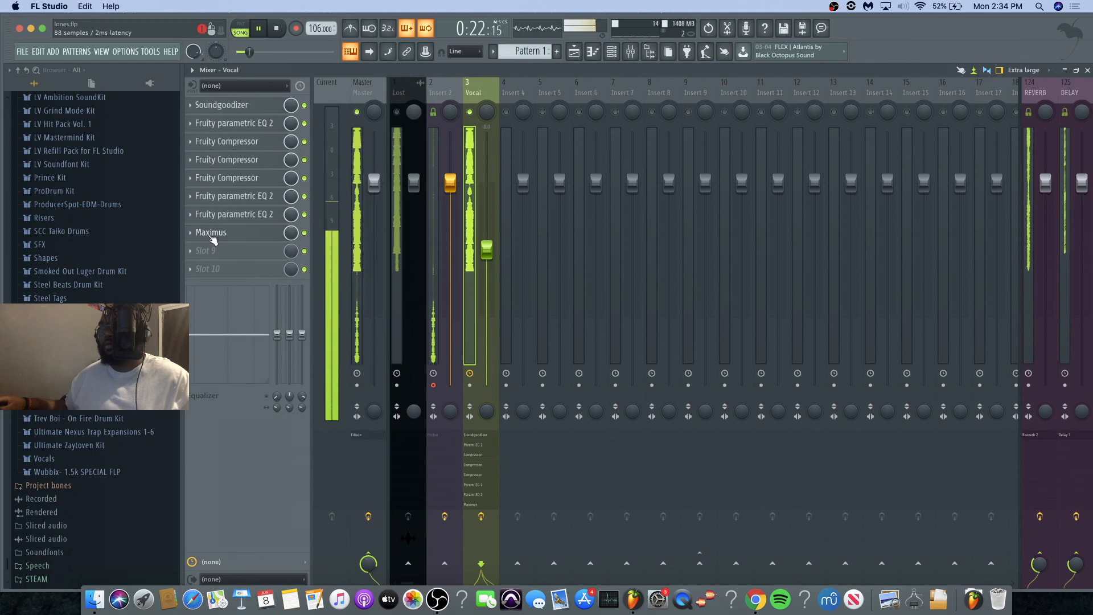
{"action": "key", "text": "space"}
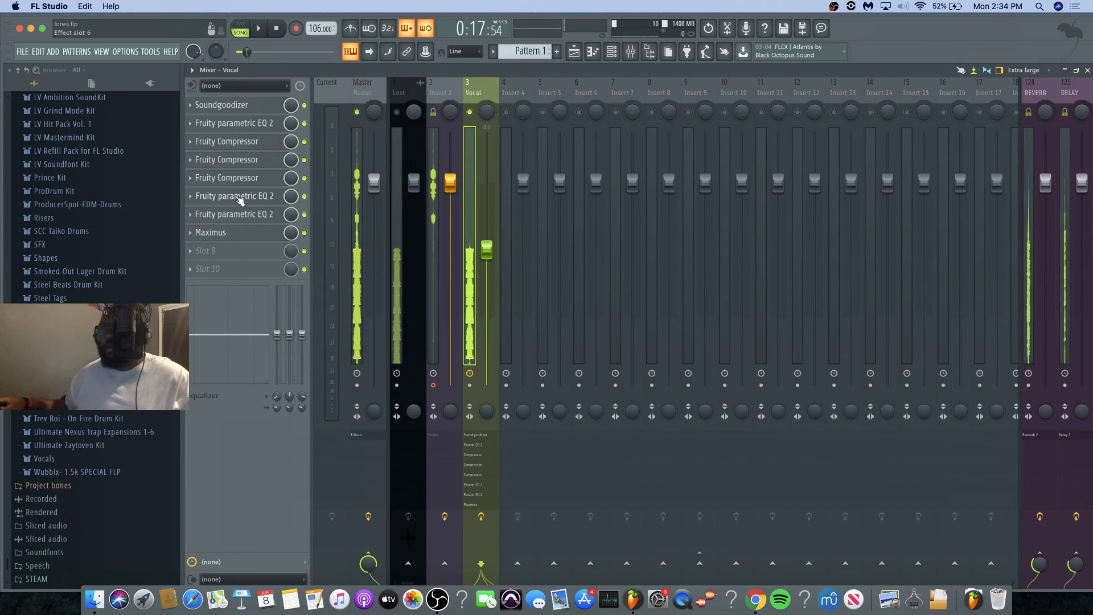
Step: Adjust the band 7 high shelf in the Vocal track's slot 7 and slot 6 equalizers, slightly boosting the slot 6 band around 8216 Hz
{"action": "left_click", "coordinate": [225, 214]}
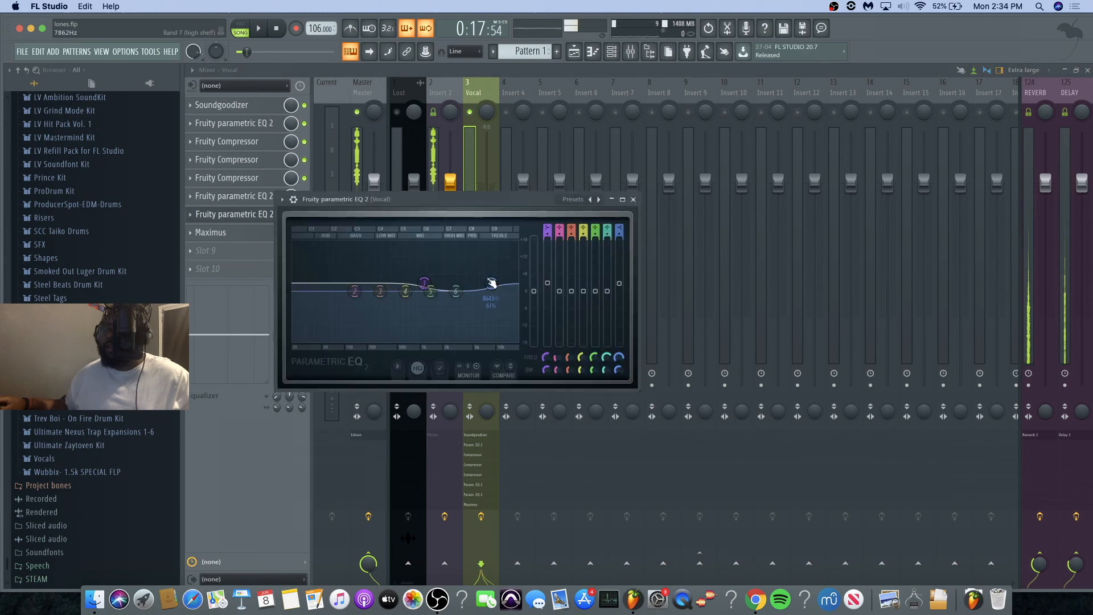
{"action": "left_click", "coordinate": [219, 198]}
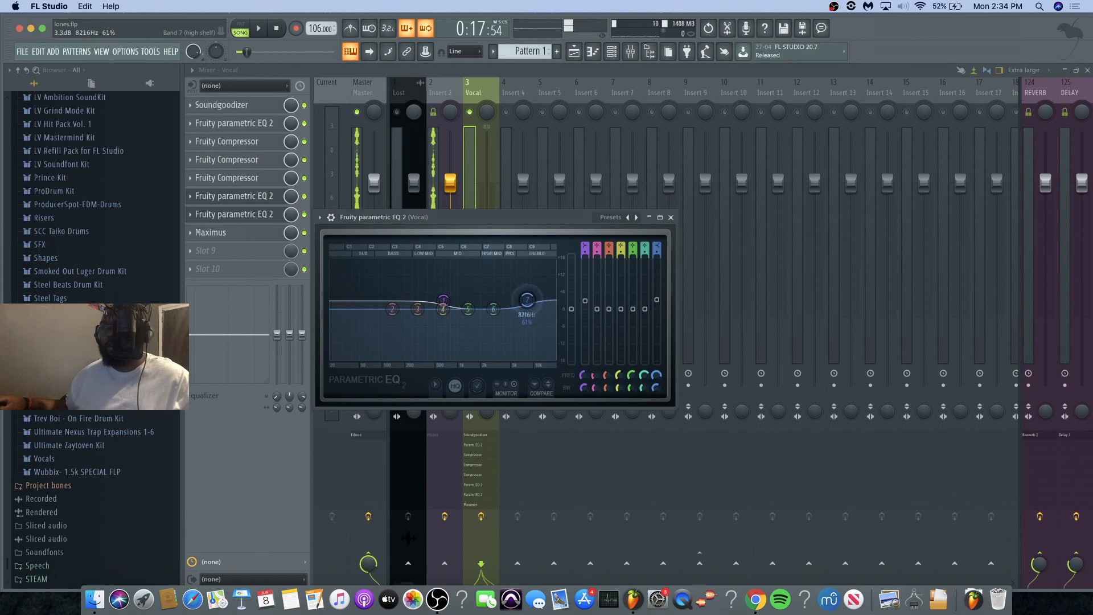
{"action": "mouse_move", "coordinate": [528, 300]}
{"action": "left_mouse_down"}
{"action": "mouse_move", "coordinate": [525, 283]}
{"action": "mouse_move", "coordinate": [527, 296]}
{"action": "left_mouse_up"}
{"action": "key", "text": "space"}
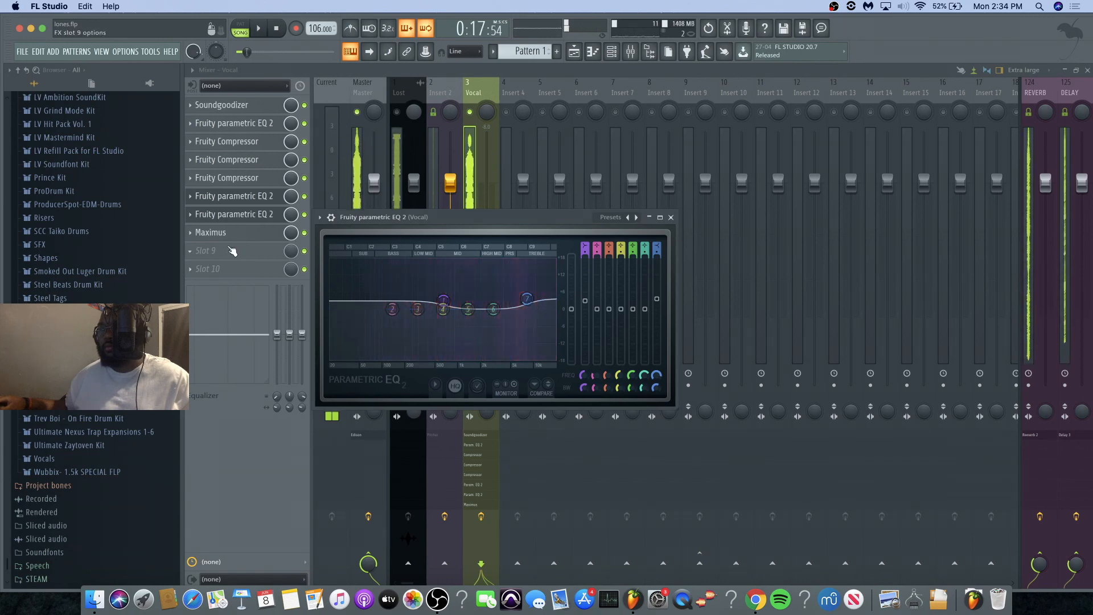
Step: Soften the Maximus de-esser by raising the mid band envelope's end point and flattening its curve, and return to the mixer during playback
{"action": "left_click", "coordinate": [225, 240]}
{"action": "left_click", "coordinate": [214, 510]}
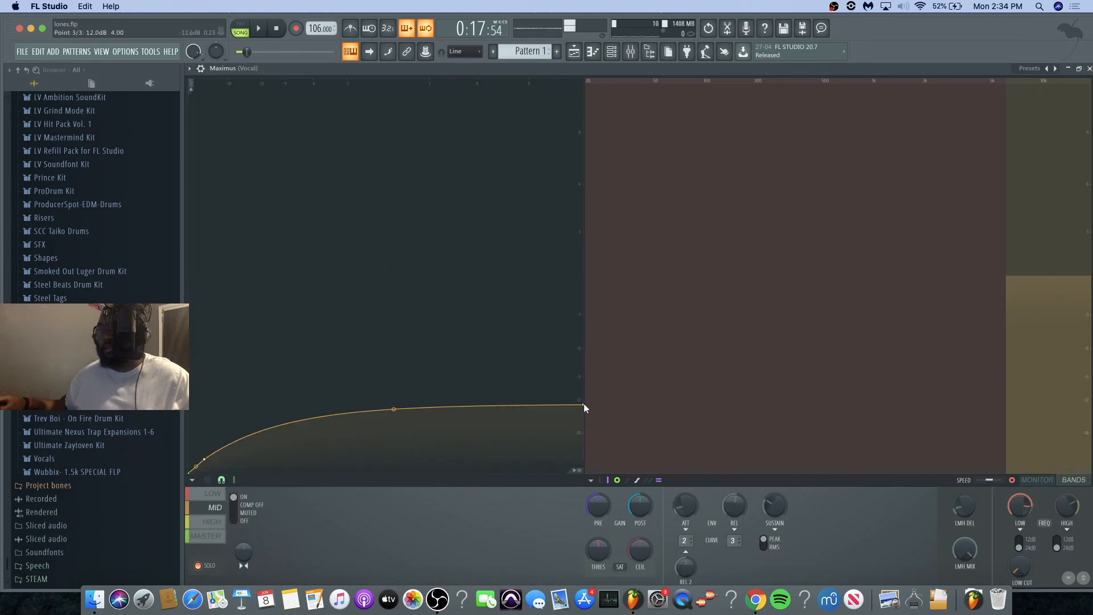
{"action": "left_click_drag", "start_coordinate": [586, 406], "coordinate": [584, 387]}
{"action": "left_click_drag", "start_coordinate": [393, 393], "coordinate": [394, 400]}
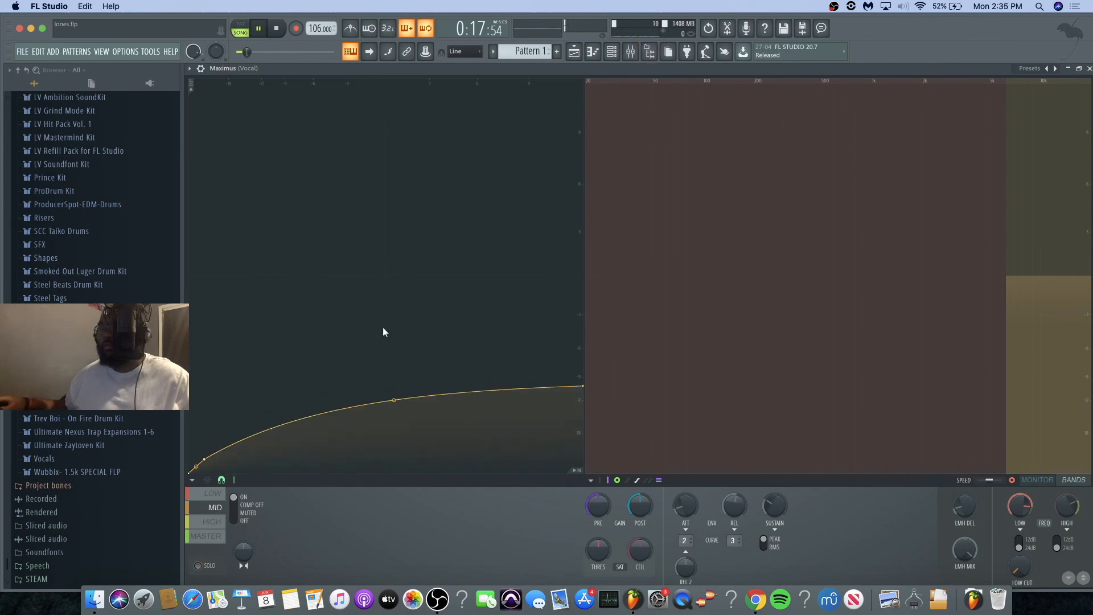
{"action": "left_click", "coordinate": [631, 52]}
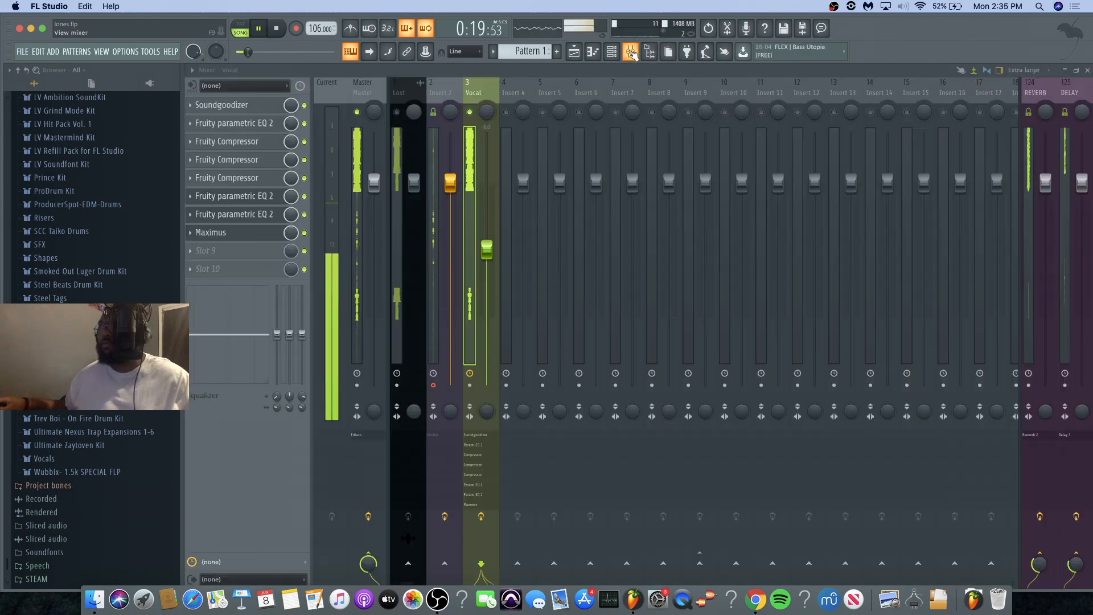
Step: Fine-tune the band 7 high shelf in the slot 6 Fruity Parametric EQ 2 during playback and close the equalizer
{"action": "left_click", "coordinate": [248, 200]}
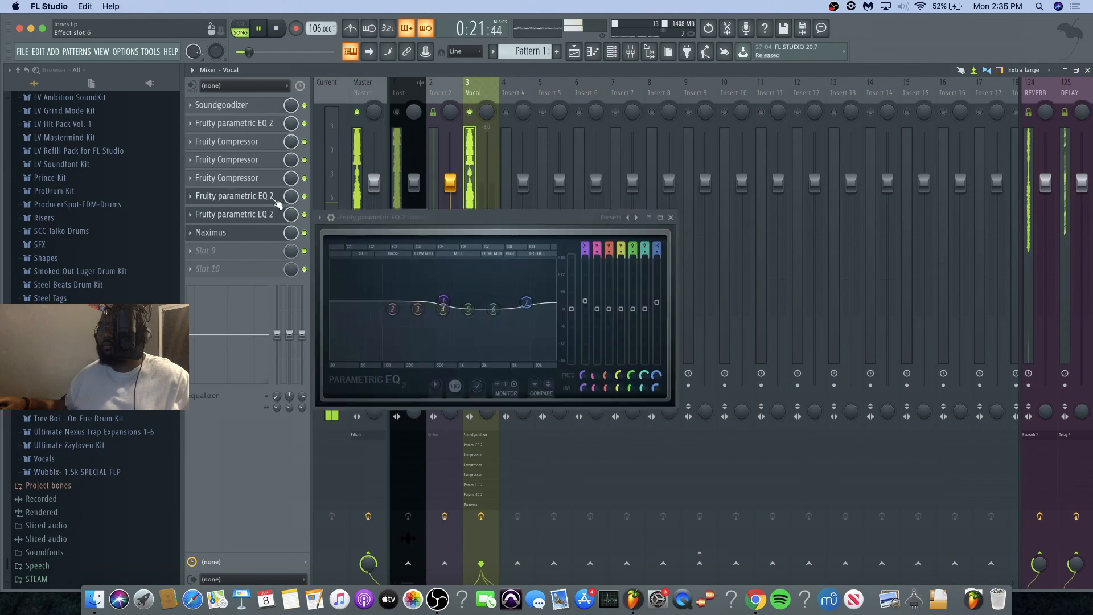
{"action": "key", "text": "space"}
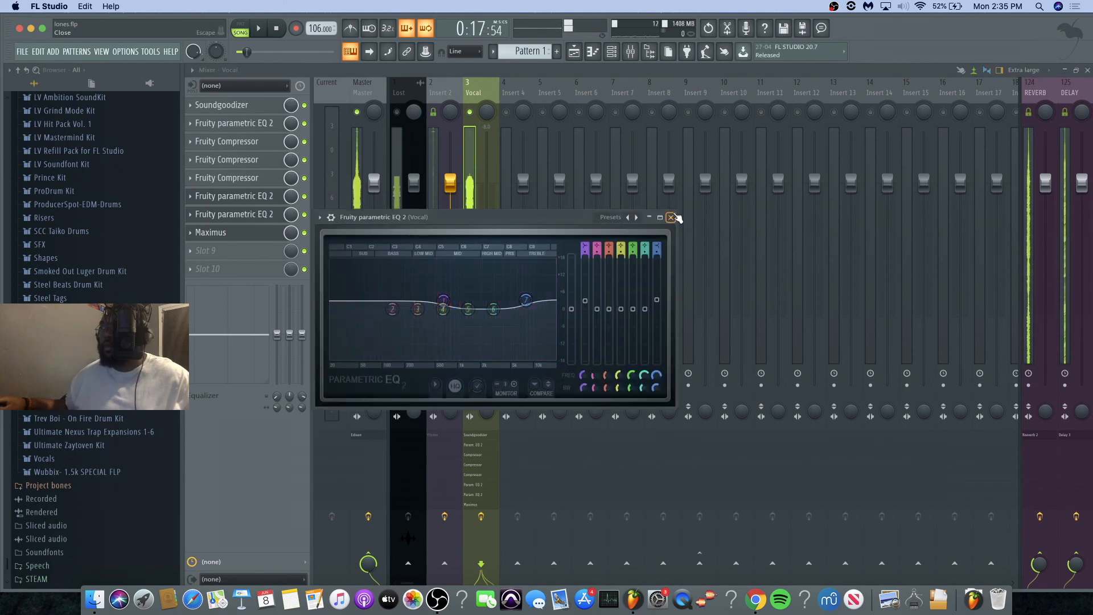
{"action": "left_click", "coordinate": [672, 217]}
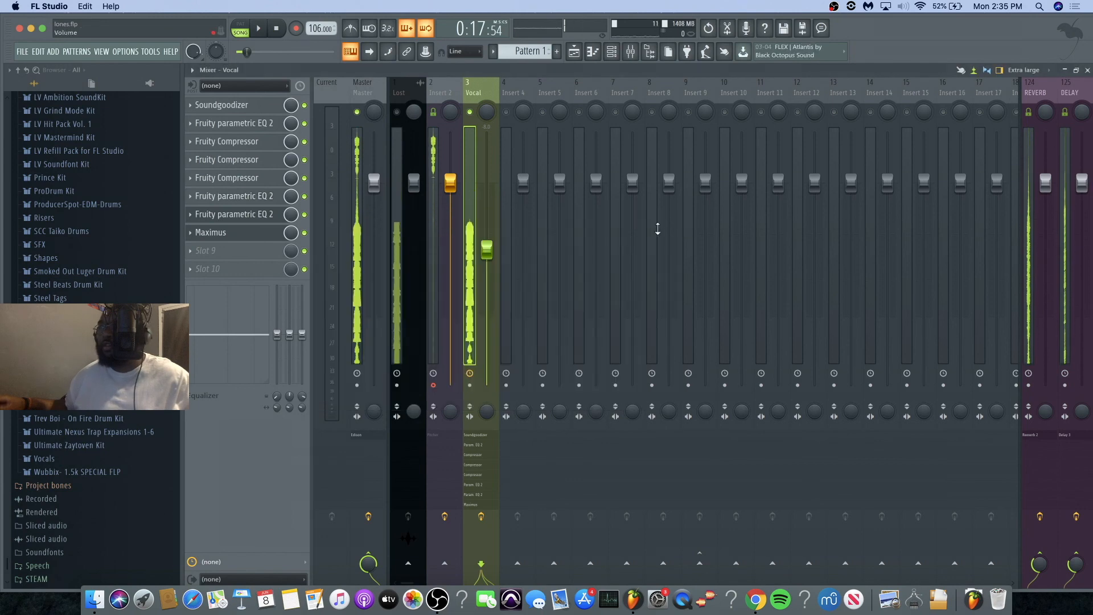
Step: Unsolo the Vocal track and lower its fader to balance it with the Lost beat during playback
{"action": "right_click", "coordinate": [471, 111]}
{"action": "left_click", "coordinate": [575, 52]}
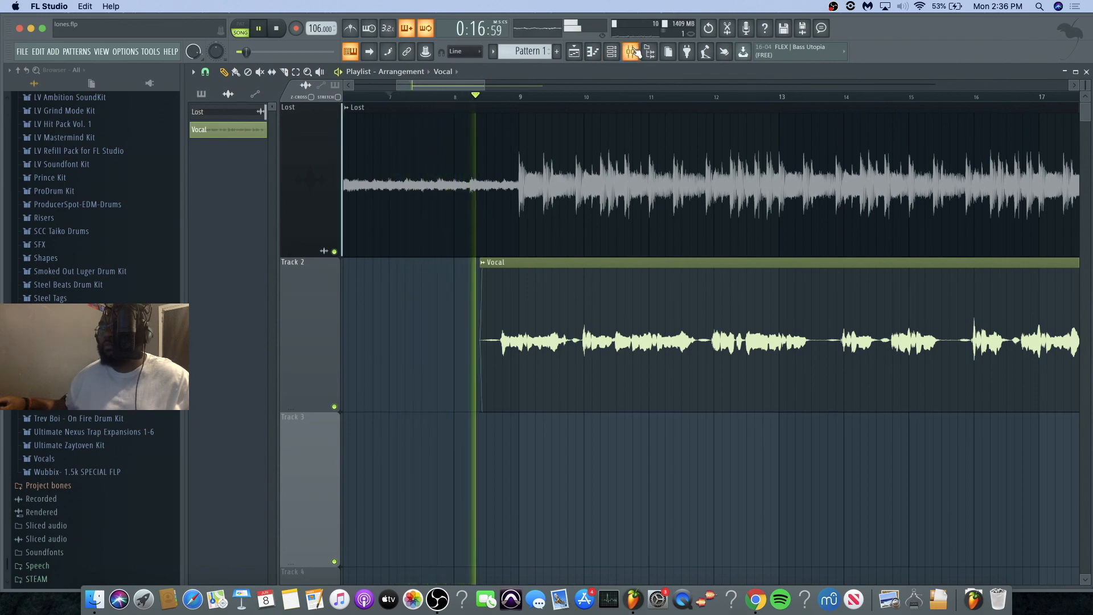
{"action": "left_click", "coordinate": [630, 52]}
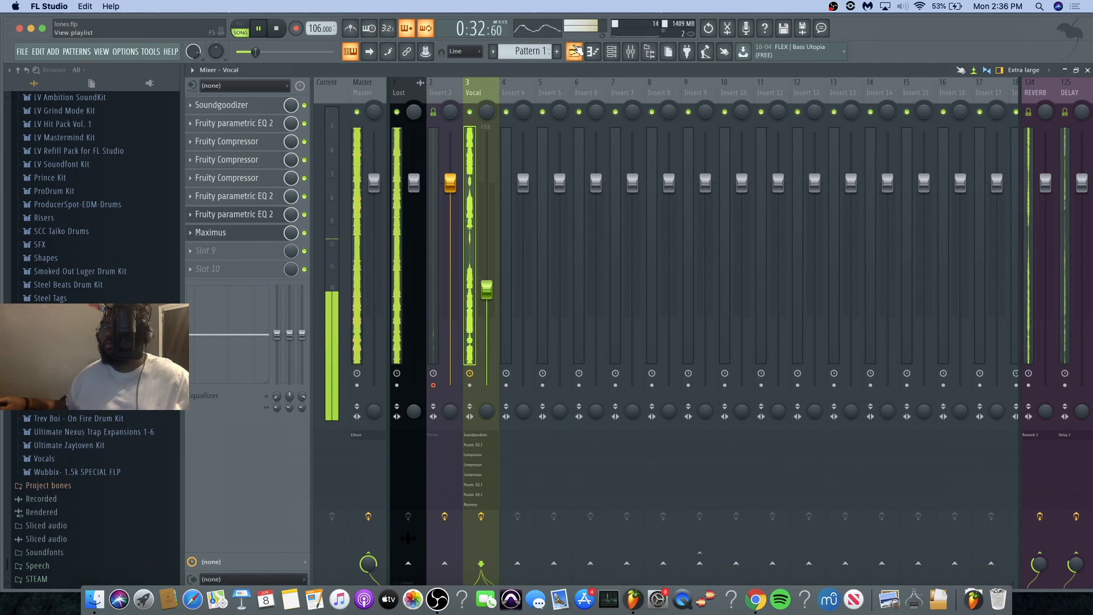
Step: Trim the end of the Vocal clip in the playlist to shortly before bar 25, just after the last phrase
{"action": "left_click", "coordinate": [576, 51]}
{"action": "left_click_drag", "start_coordinate": [484, 81], "coordinate": [579, 93]}
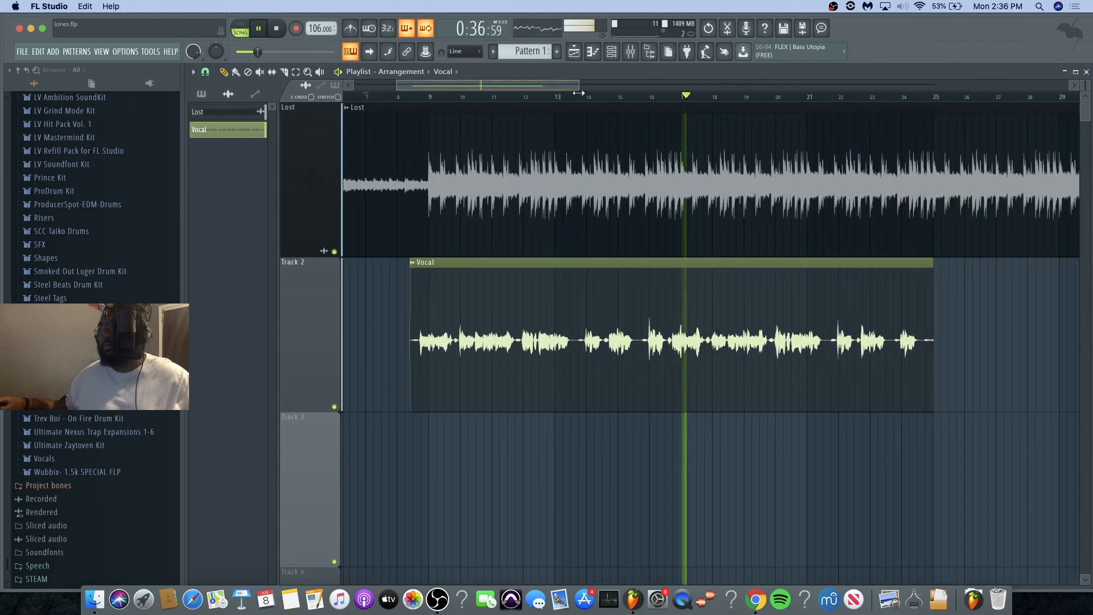
{"action": "left_click_drag", "start_coordinate": [398, 86], "coordinate": [466, 93]}
{"action": "left_click_drag", "start_coordinate": [844, 313], "coordinate": [825, 310]}
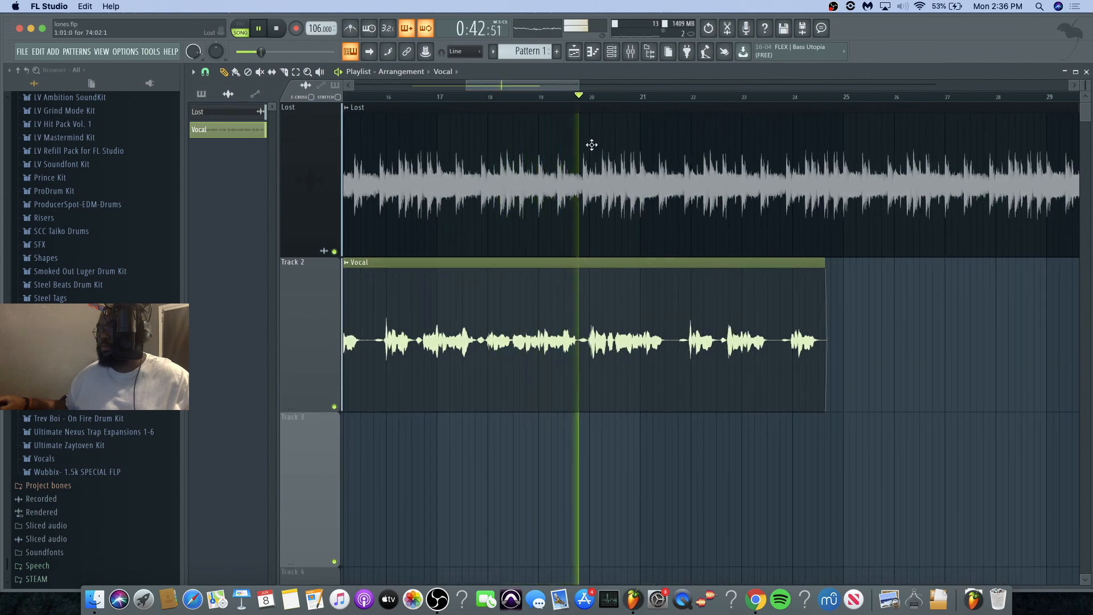
{"action": "left_click_drag", "start_coordinate": [466, 86], "coordinate": [391, 88]}
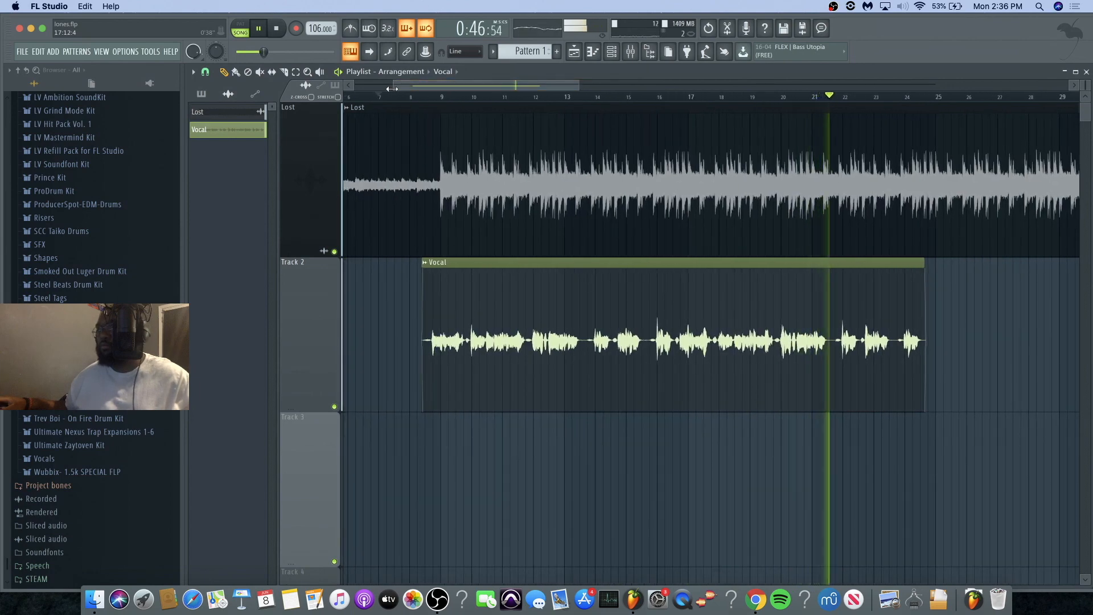